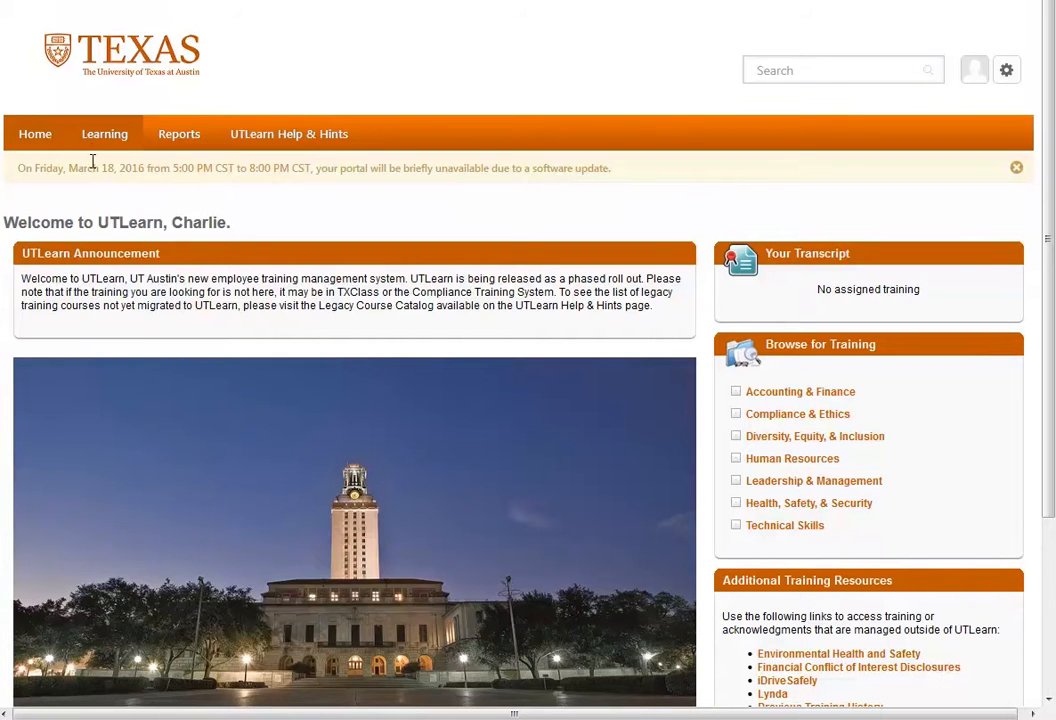
# - Browse the training catalog and filter it by the Leadership & Management subject
pyautogui.moveTo(92, 145)
pyautogui.click(94, 249)
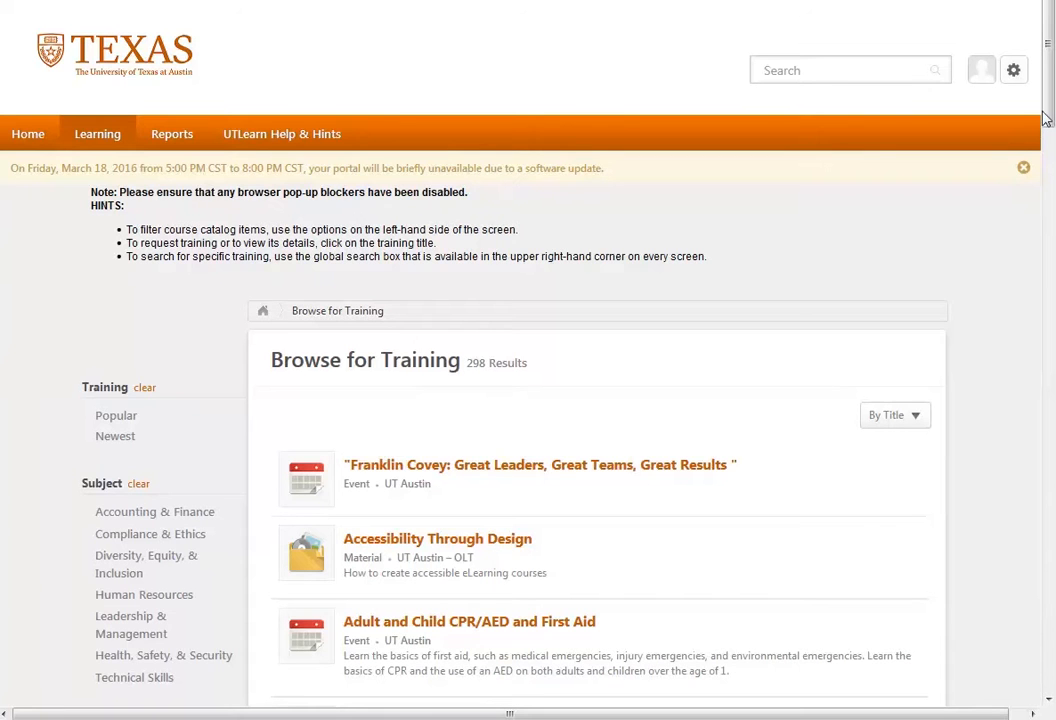
pyautogui.scroll(-3, 1049, 115)
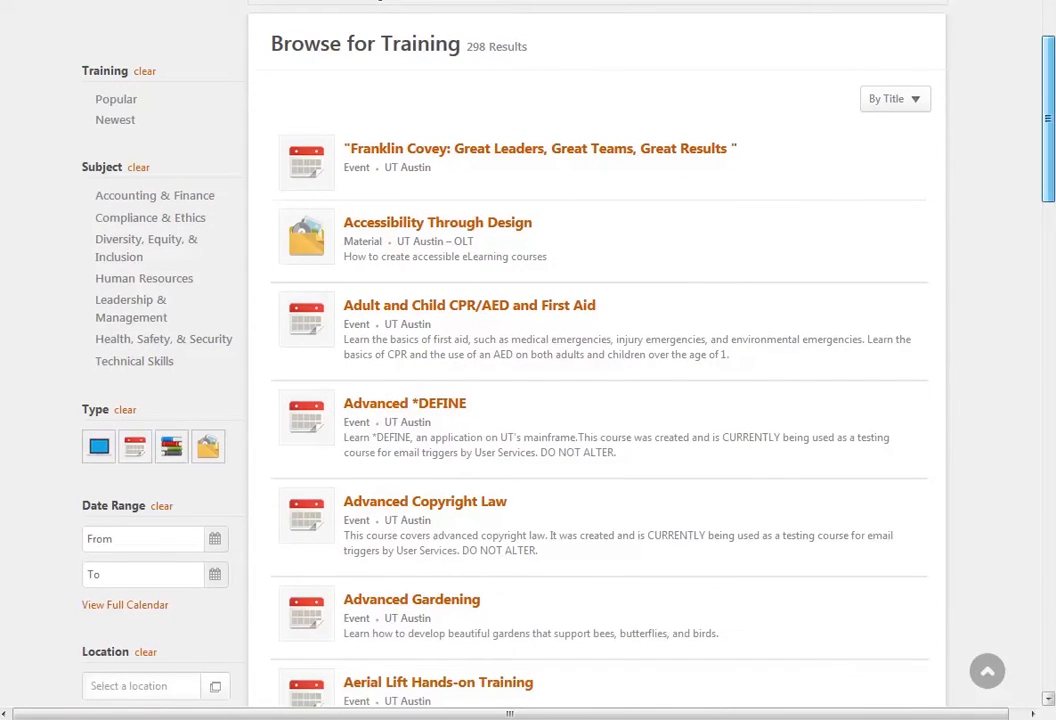
pyautogui.click(150, 318)
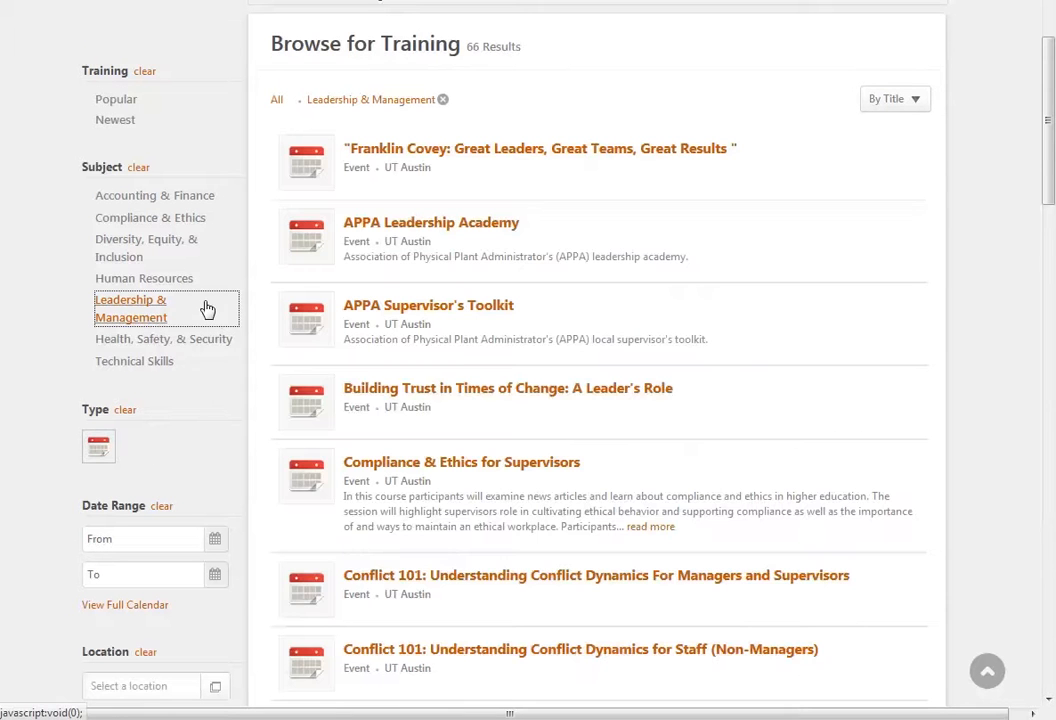
# - Open the training details of the "Getting Ready to Lead your Peers" event
pyautogui.scroll(-6, 1040, 115)
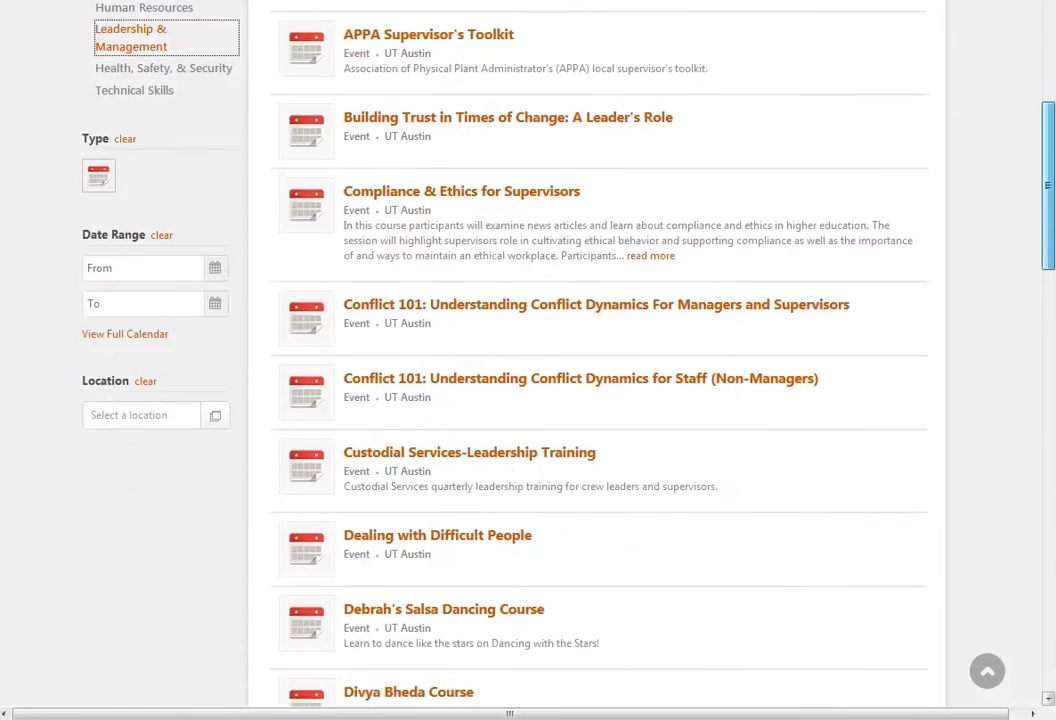
pyautogui.scroll(-3, 1040, 260)
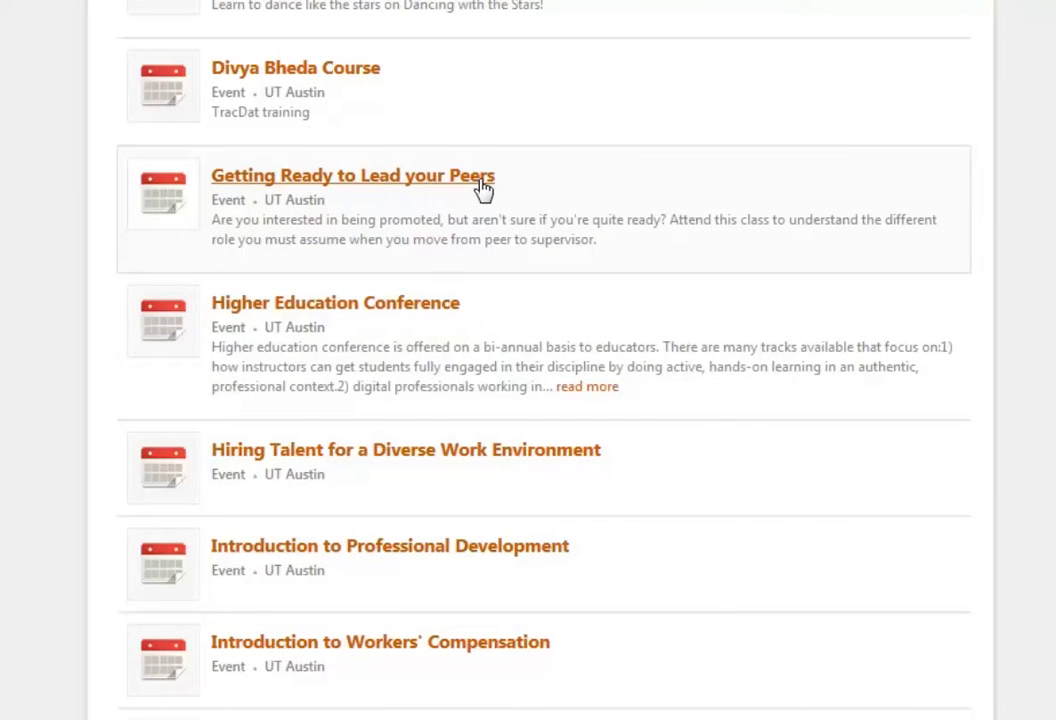
pyautogui.click(483, 188)
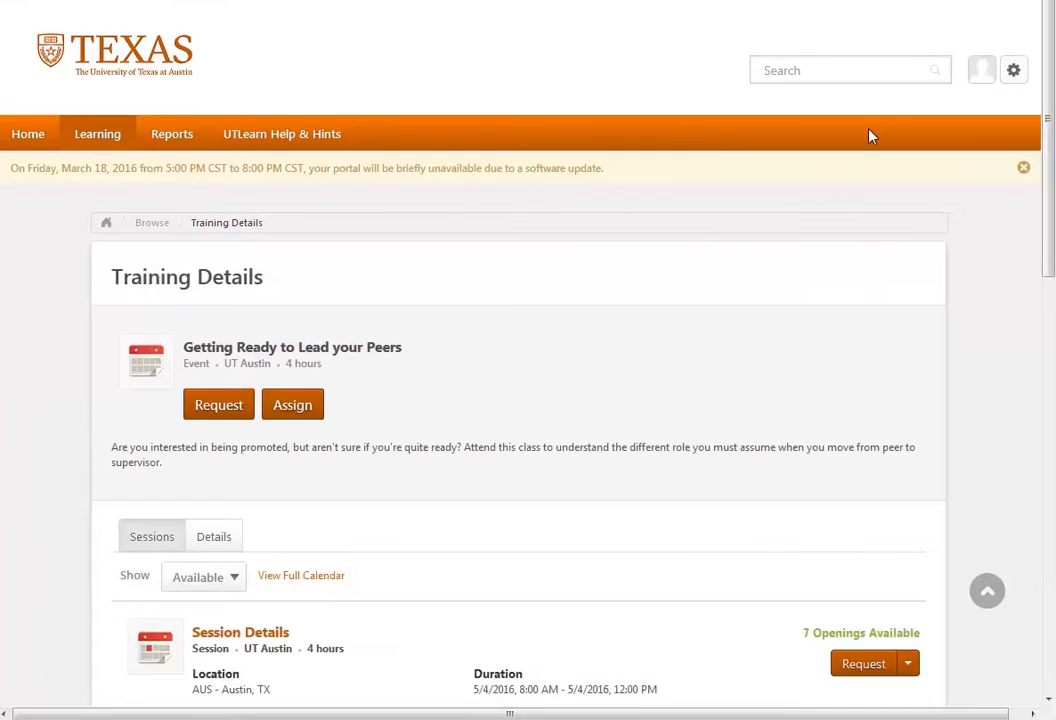
# - Examine the available sessions and the request and assign options offered for each of them
pyautogui.moveTo(1047, 179); pyautogui.dragTo(1051, 273)
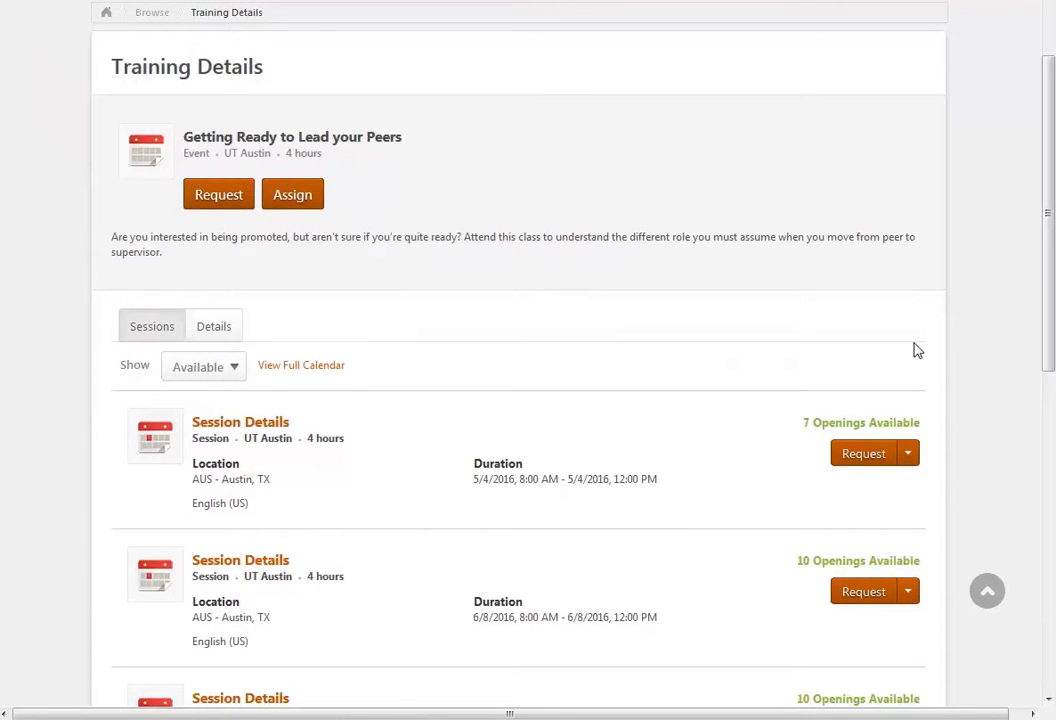
pyautogui.moveTo(1045, 335); pyautogui.dragTo(1048, 405)
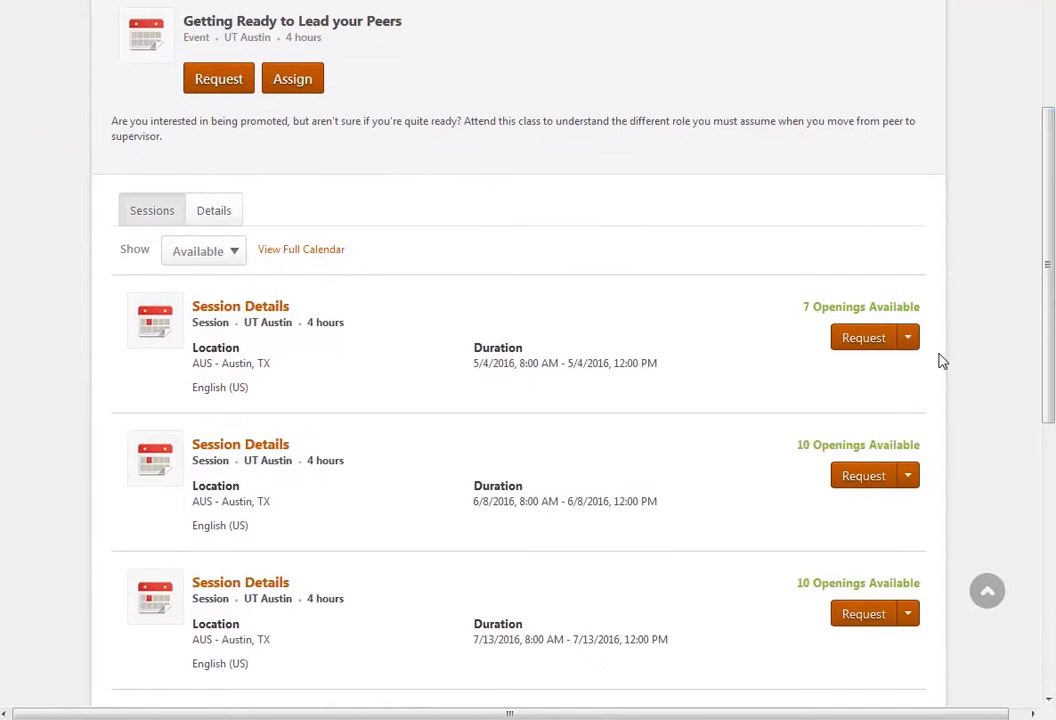
pyautogui.click(908, 340)
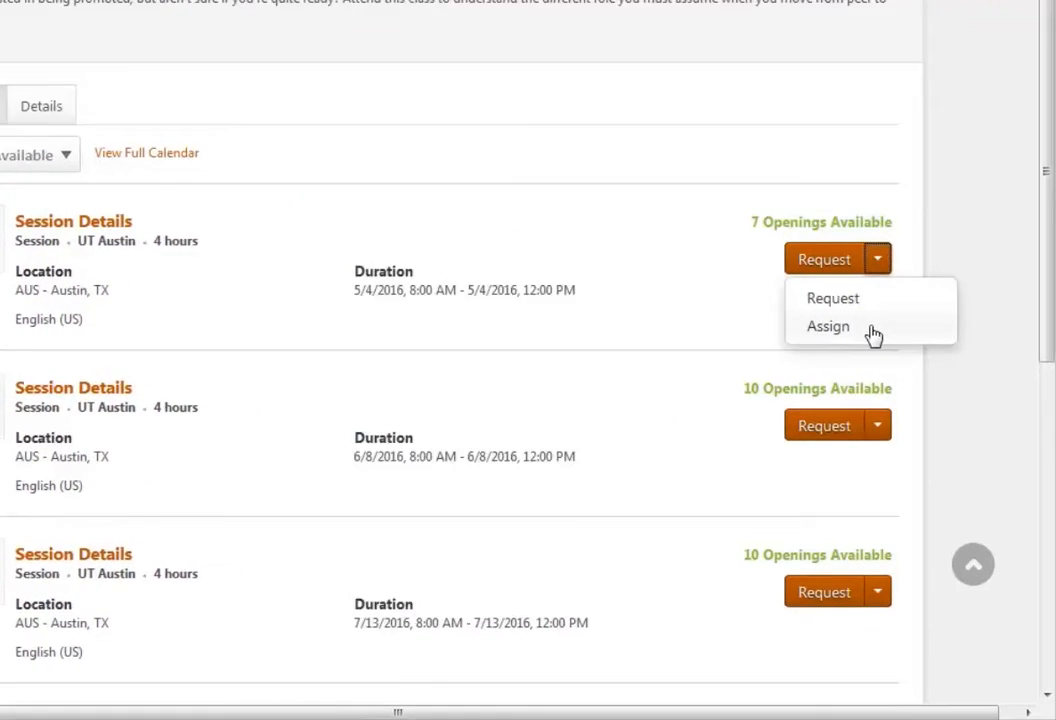
pyautogui.click(850, 385)
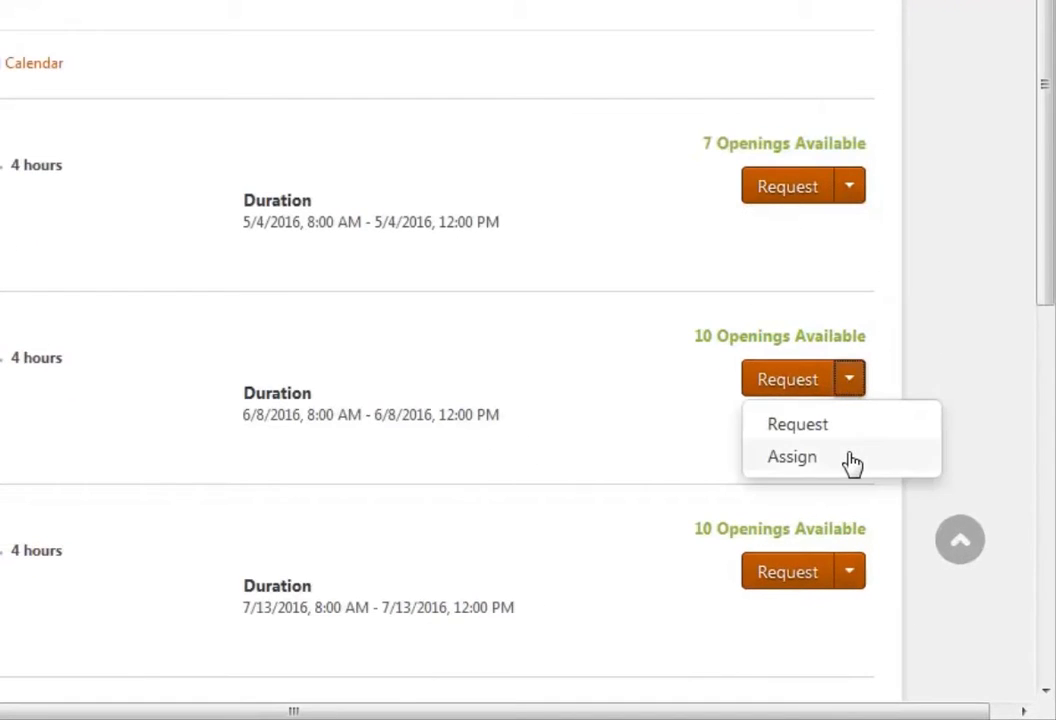
pyautogui.click(852, 575)
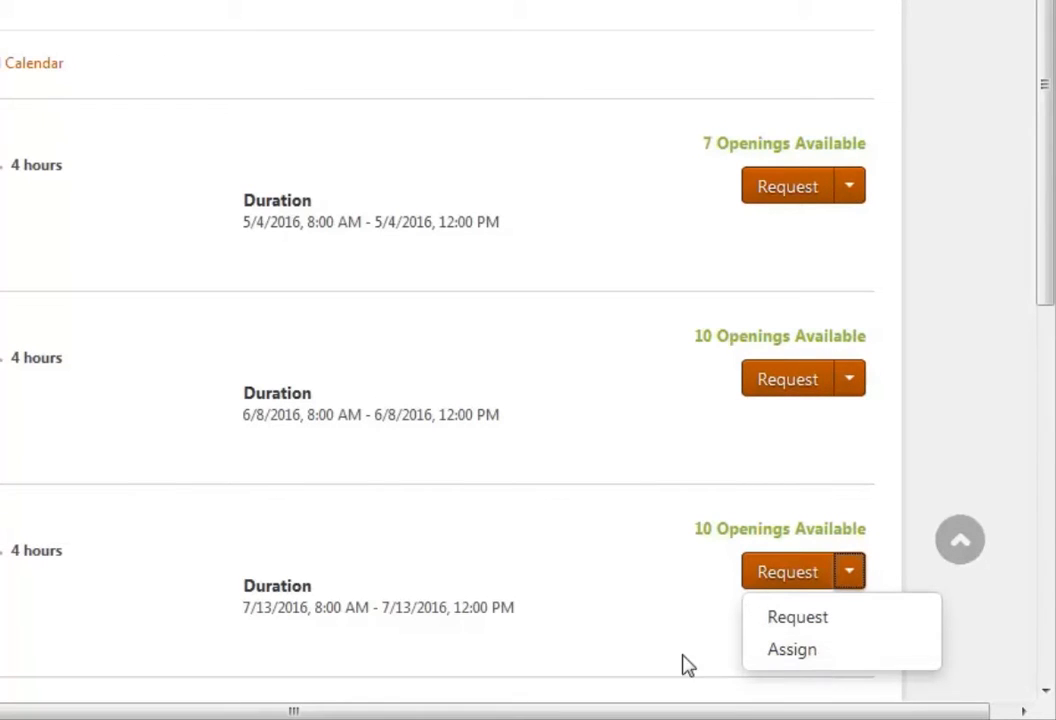
pyautogui.click(268, 630)
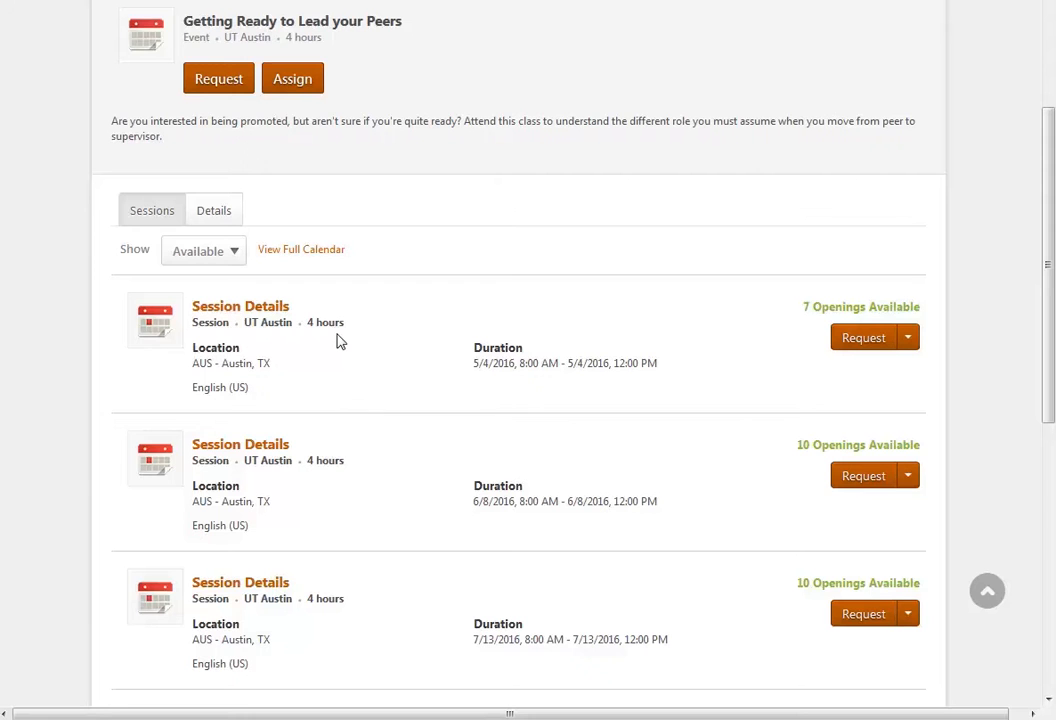
# - Start assigning the event as a whole rather than a single session, with a due date of 8/31/2016
pyautogui.click(312, 87)
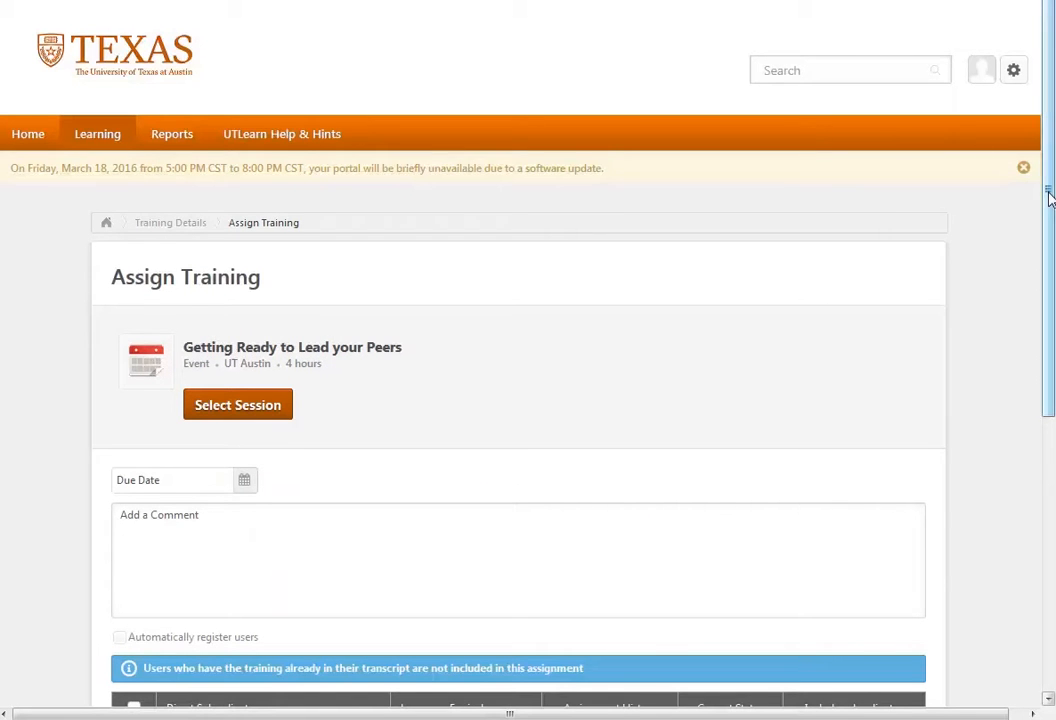
pyautogui.scroll(-3, 1050, 197)
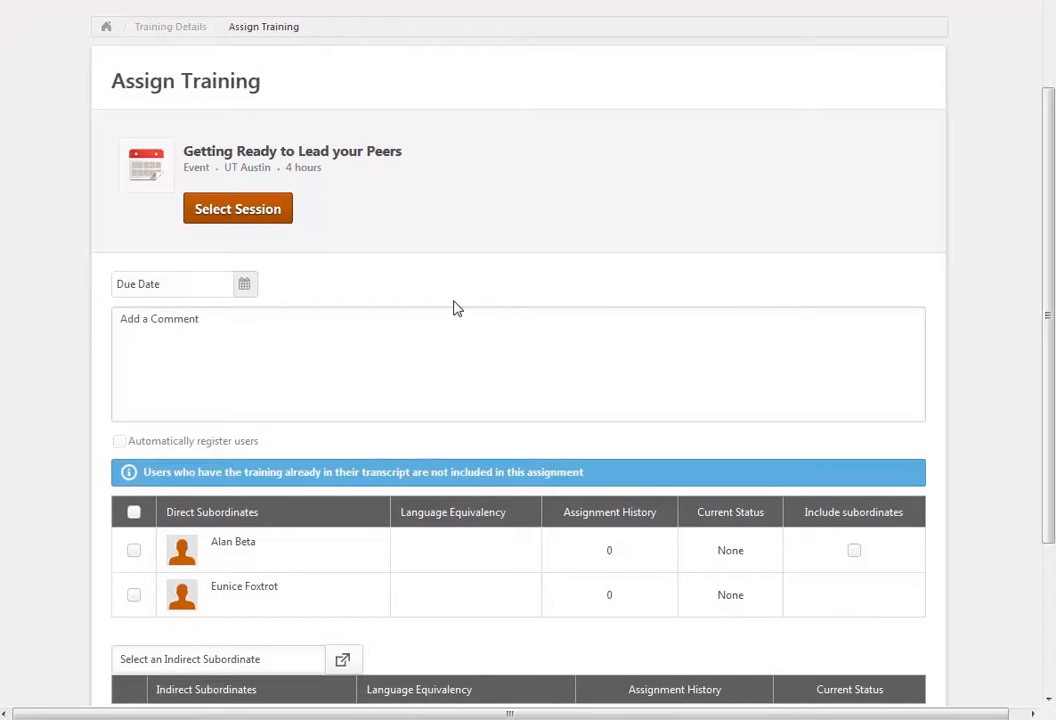
pyautogui.click(245, 289)
pyautogui.click(286, 322)
pyautogui.click(286, 322)
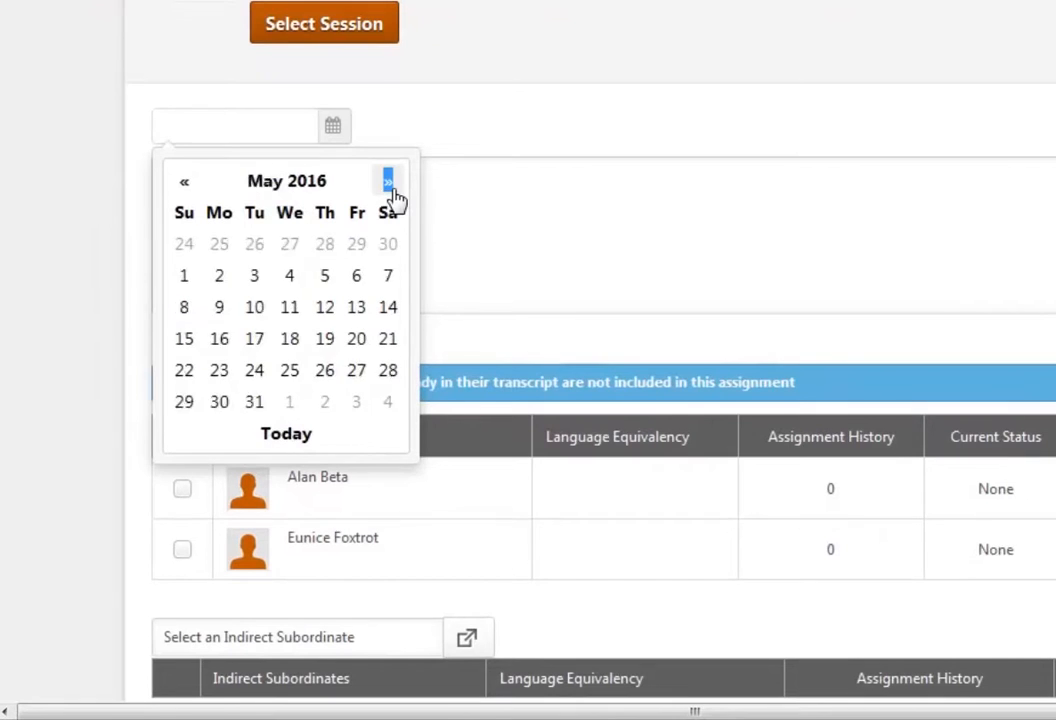
pyautogui.click(389, 185)
pyautogui.click(389, 185)
pyautogui.click(389, 185)
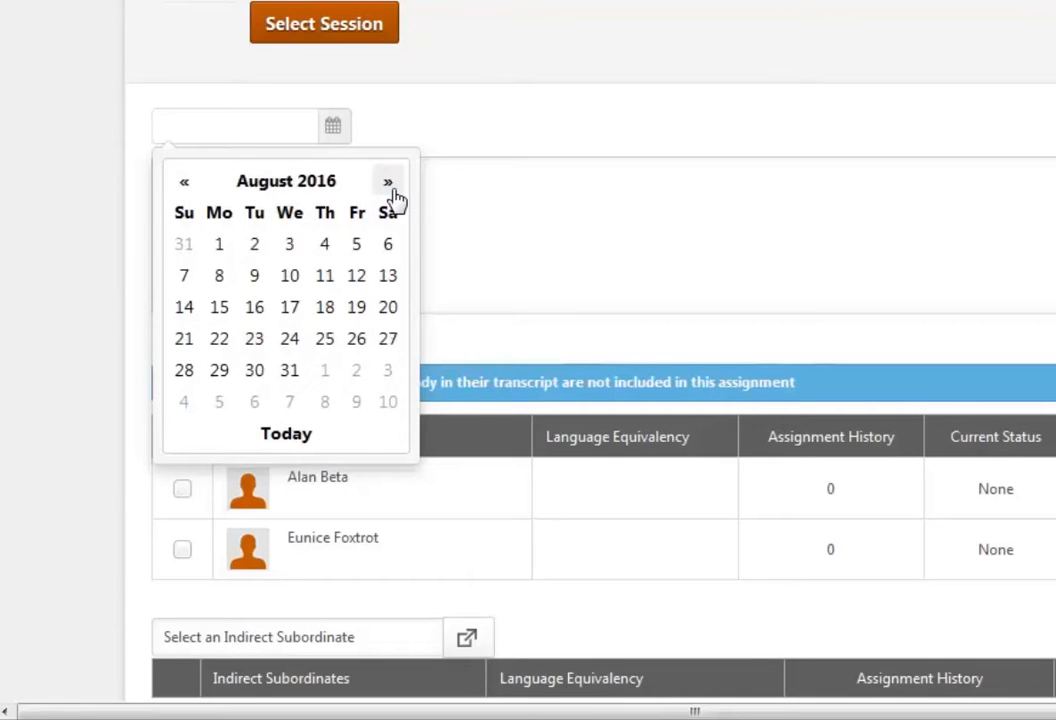
pyautogui.click(290, 372)
# - Add the comment "Please take this class before the end of the year" to the training assignment
pyautogui.click(216, 169)
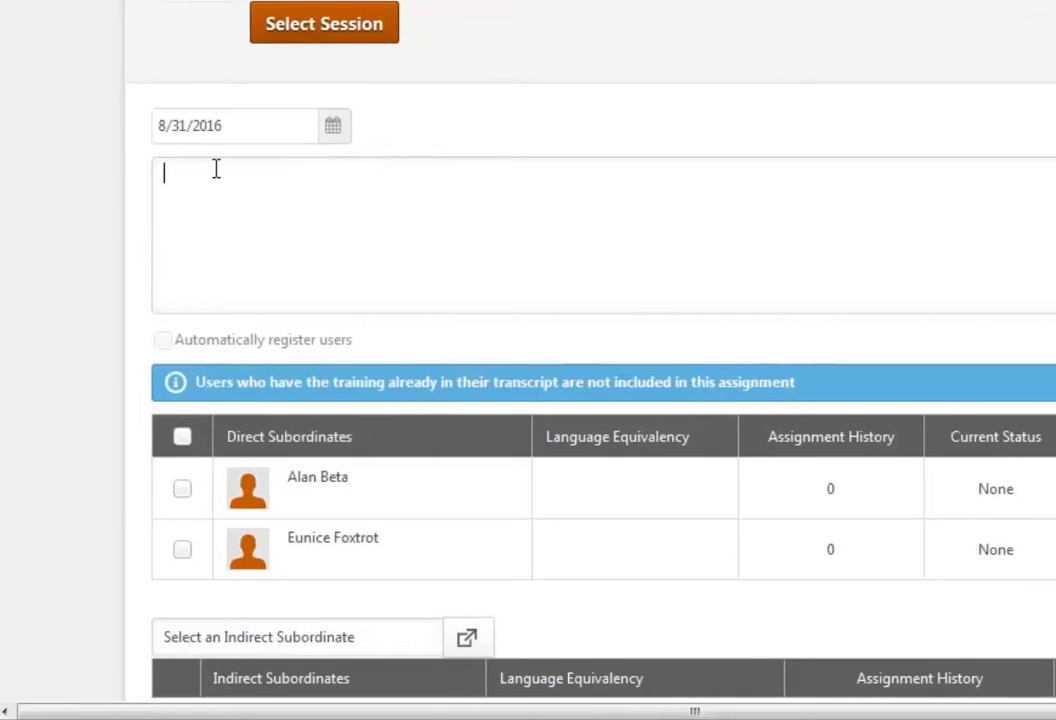
pyautogui.write('Please take this class before the end of the year')
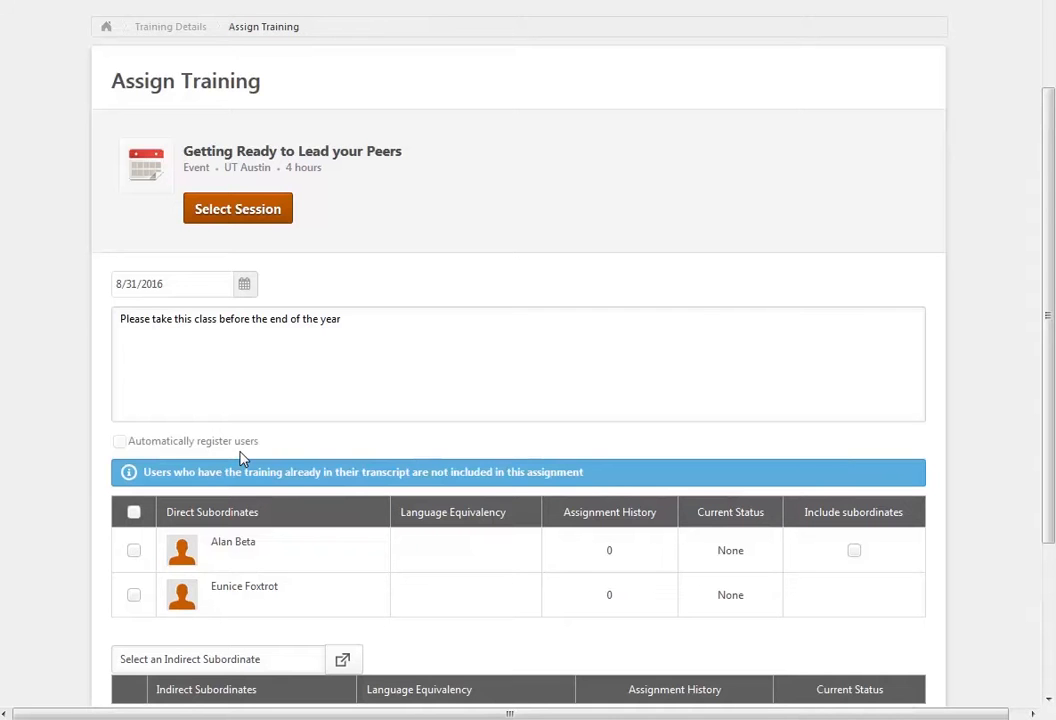
# - Try selecting all direct subordinates for the assignment, ending with only the first one selected
pyautogui.scroll(-2, 240, 458)
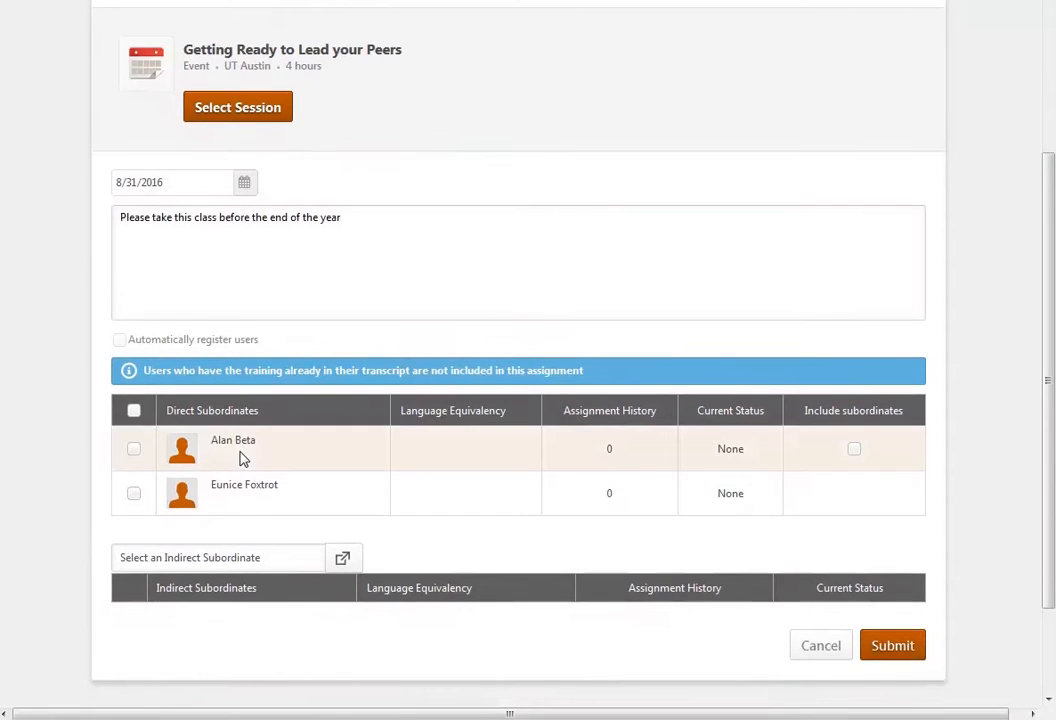
pyautogui.scroll(-2, 240, 458)
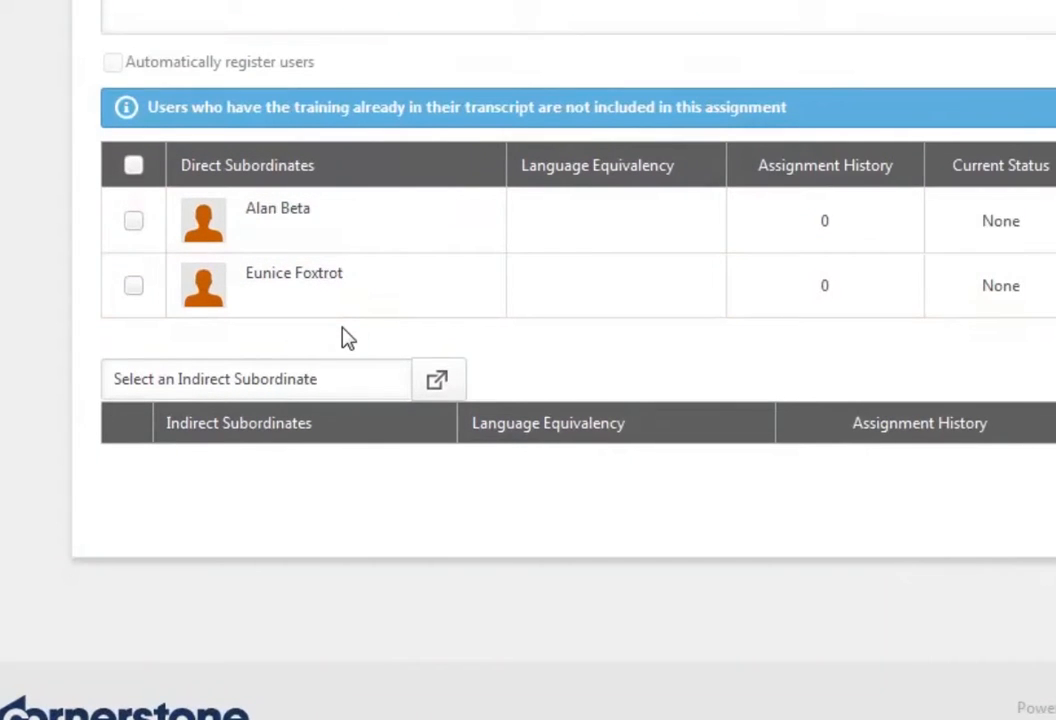
pyautogui.click(134, 166)
pyautogui.click(135, 167)
pyautogui.click(135, 222)
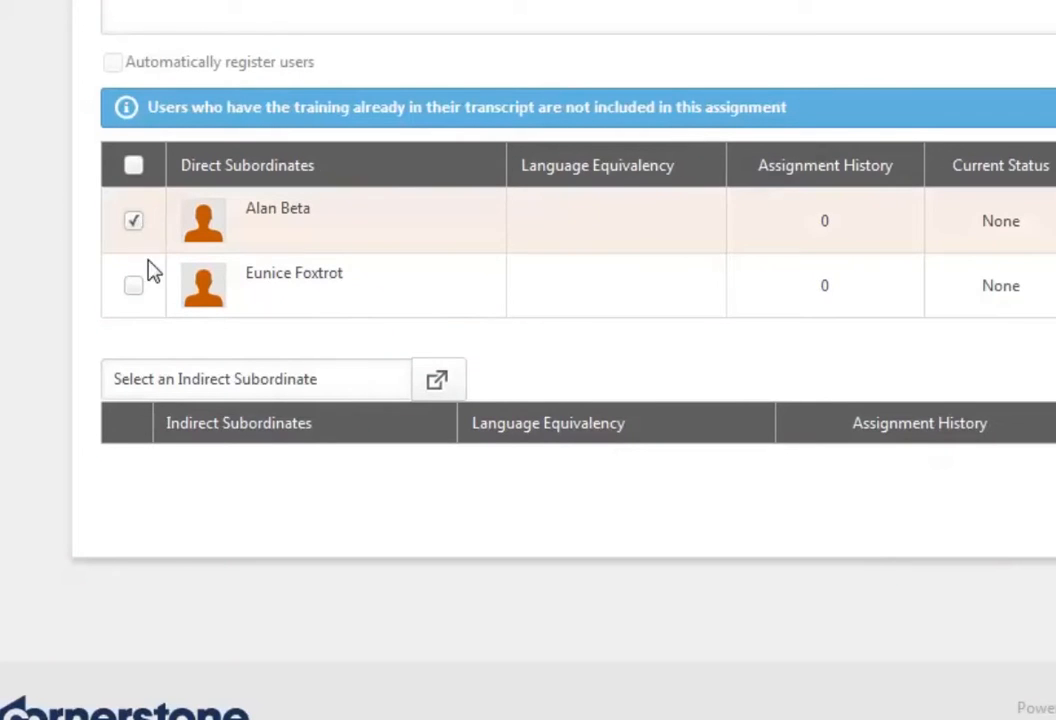
pyautogui.click(133, 287)
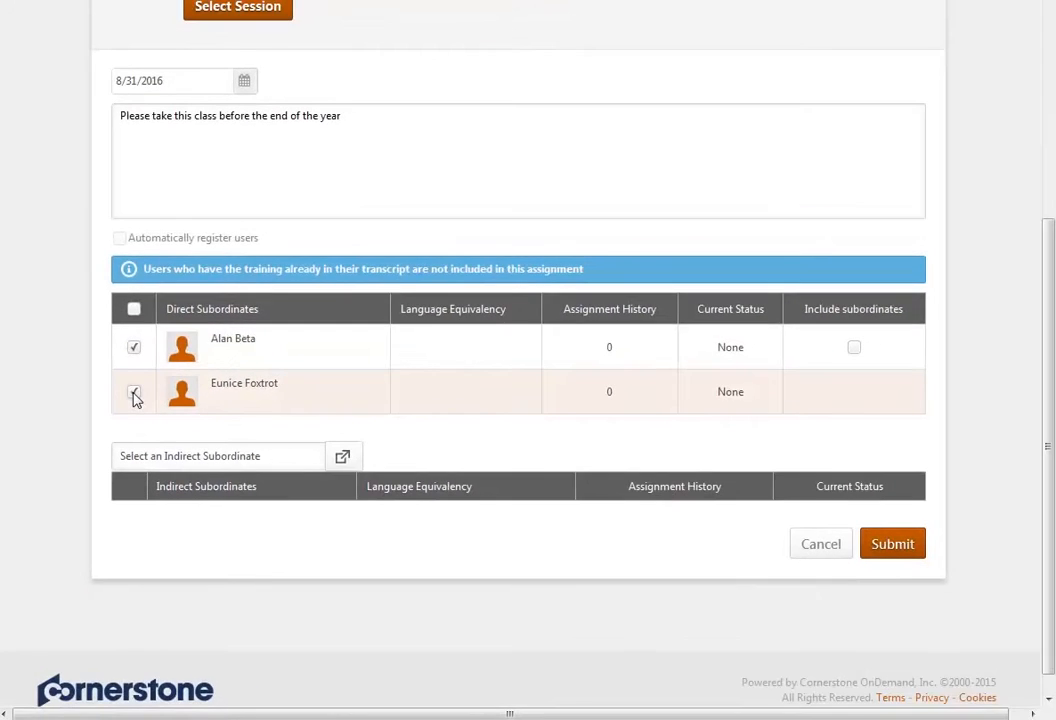
pyautogui.click(134, 393)
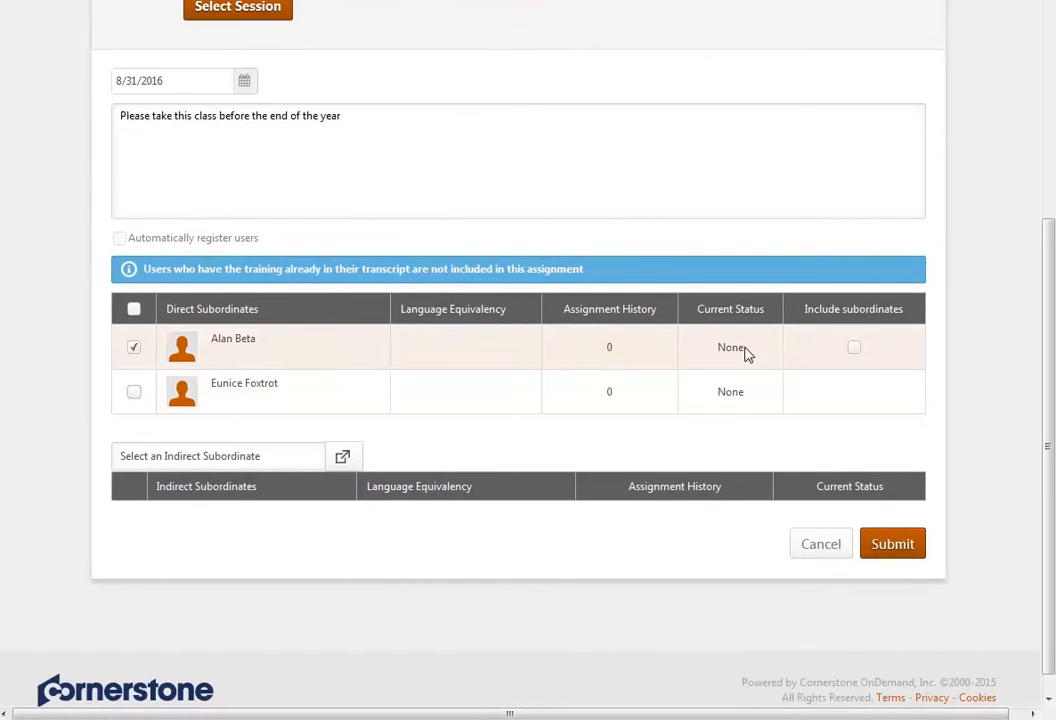
# - Try including the first direct subordinate's own subordinates in the assignment, and remove them again
pyautogui.click(855, 349)
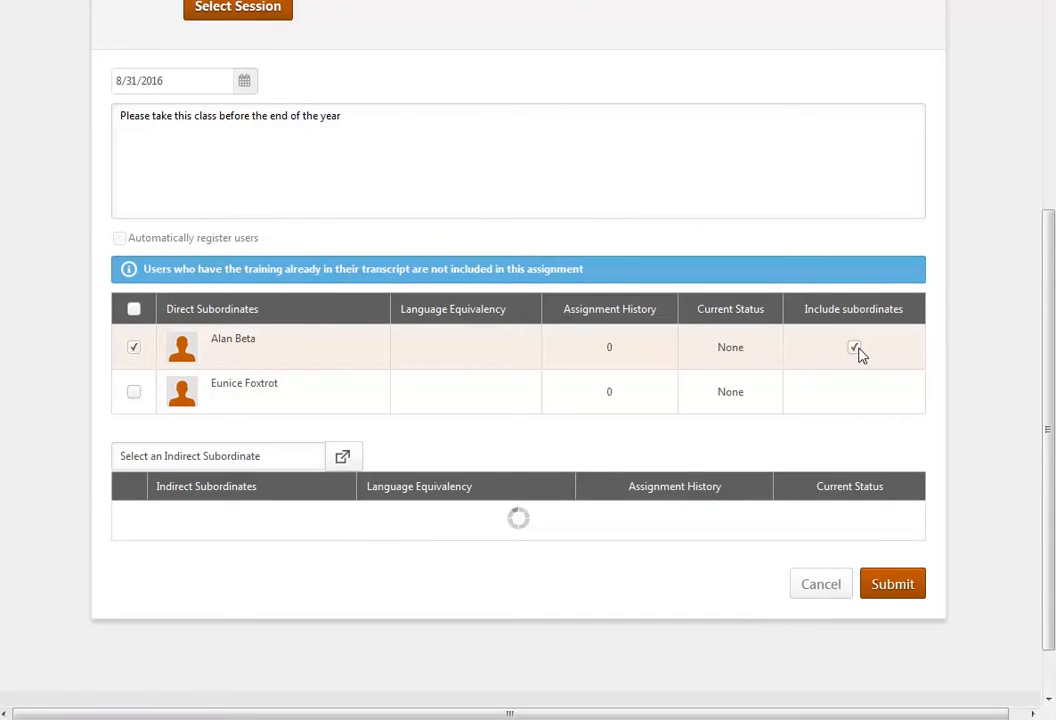
pyautogui.scroll(-1, 860, 355)
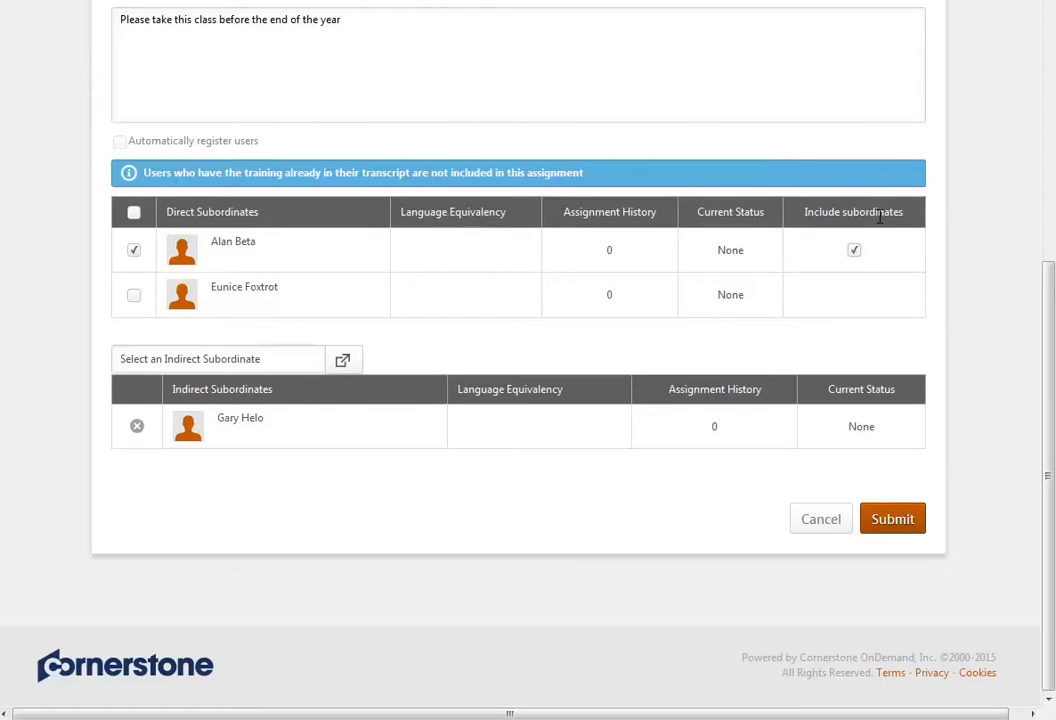
pyautogui.click(855, 252)
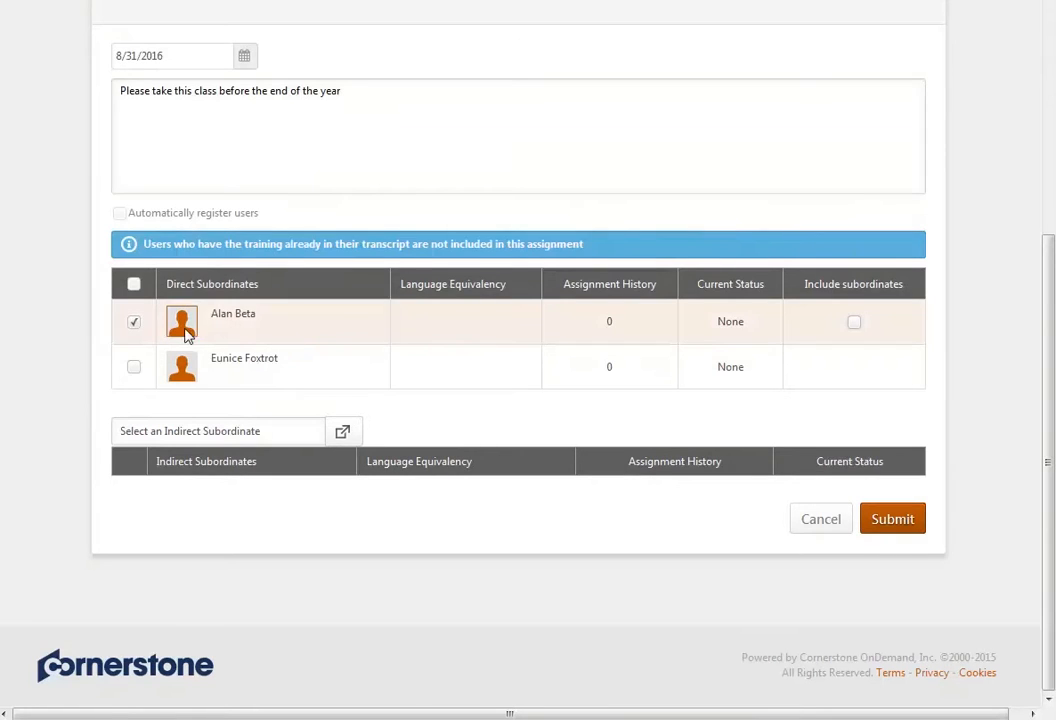
# - Select only the second direct subordinate for the training and submit the assignment
pyautogui.click(136, 326)
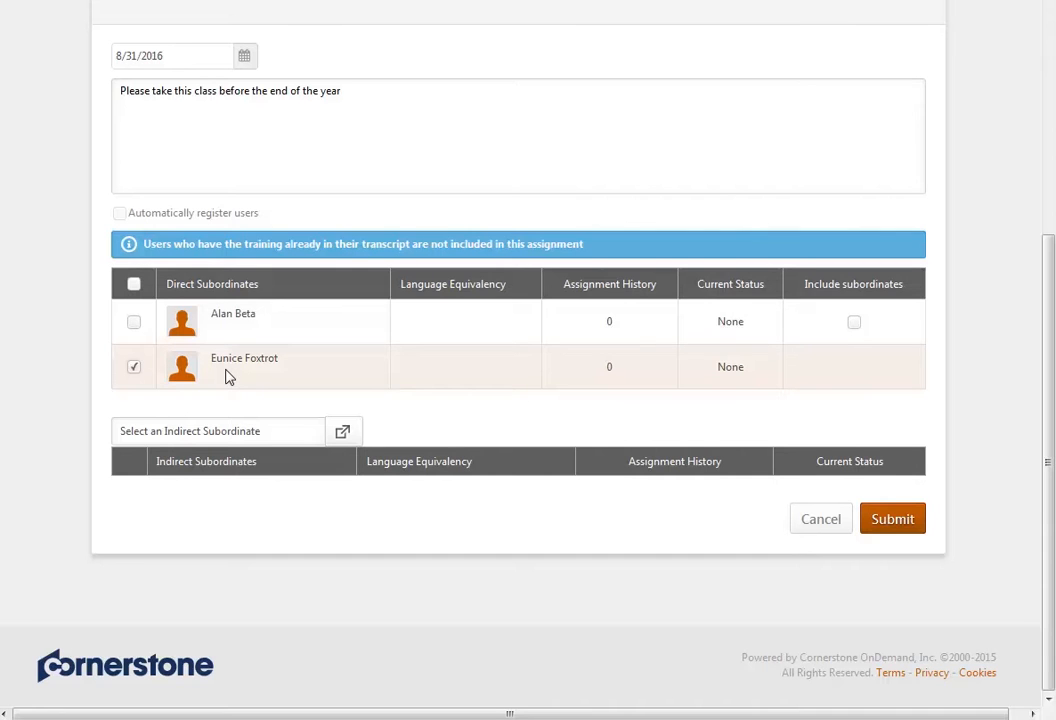
pyautogui.click(893, 521)
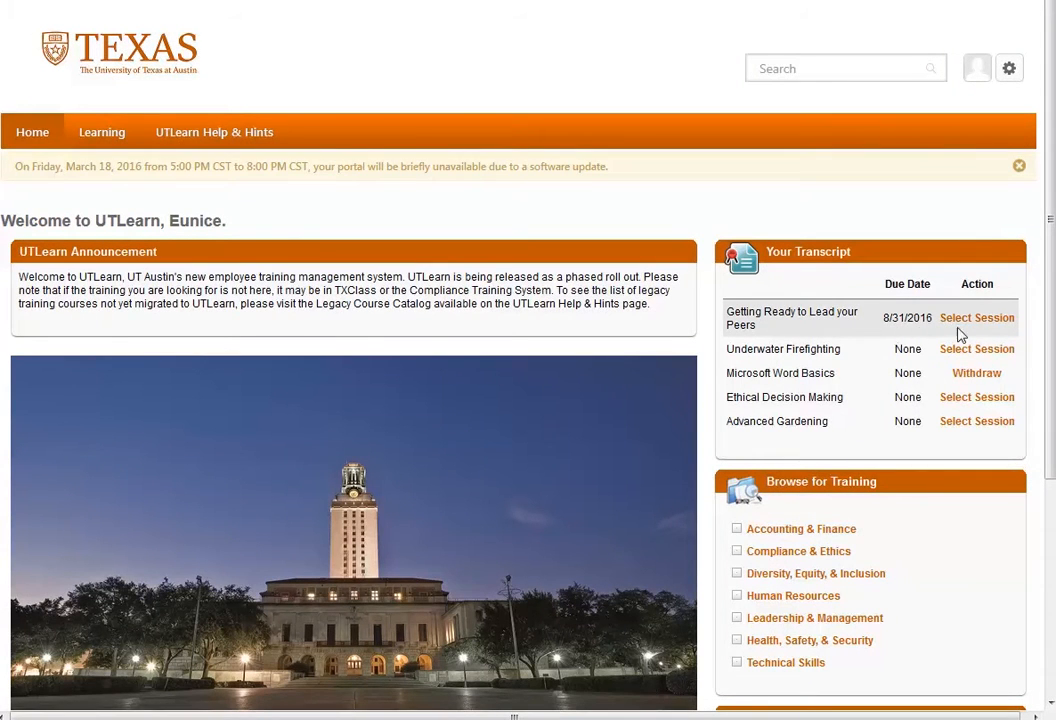
# - From the employee's transcript, open session selection for "Getting Ready to Lead your Peers" and look through the sessions
pyautogui.click(977, 329)
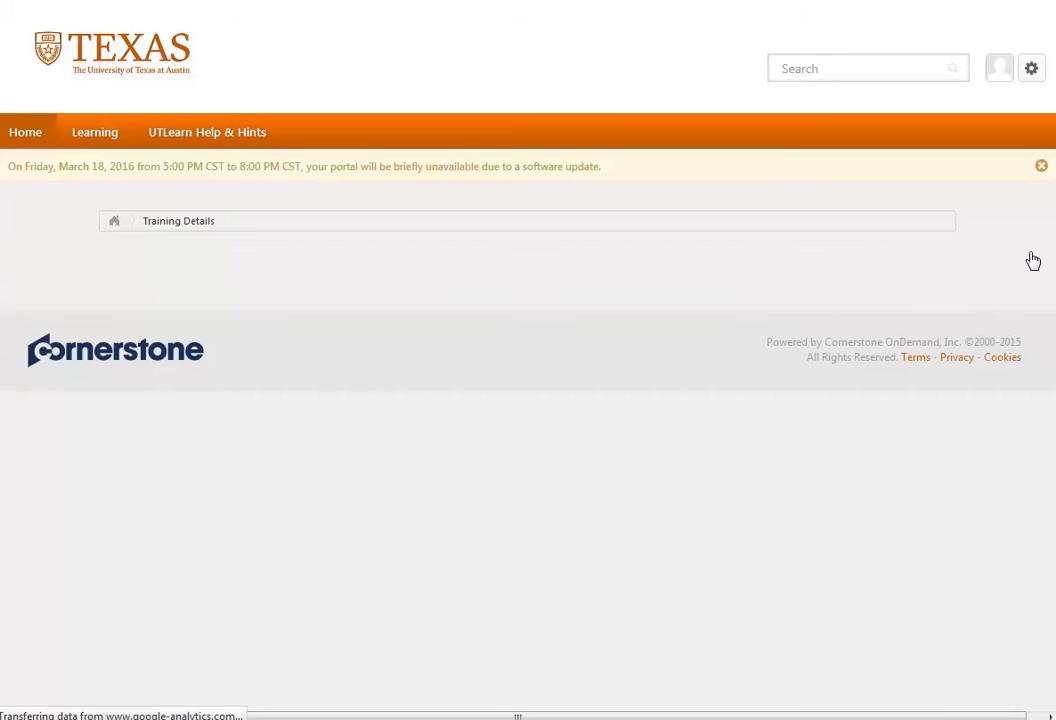
pyautogui.scroll(-3, 1032, 261)
pyautogui.scroll(-2, 1032, 261)
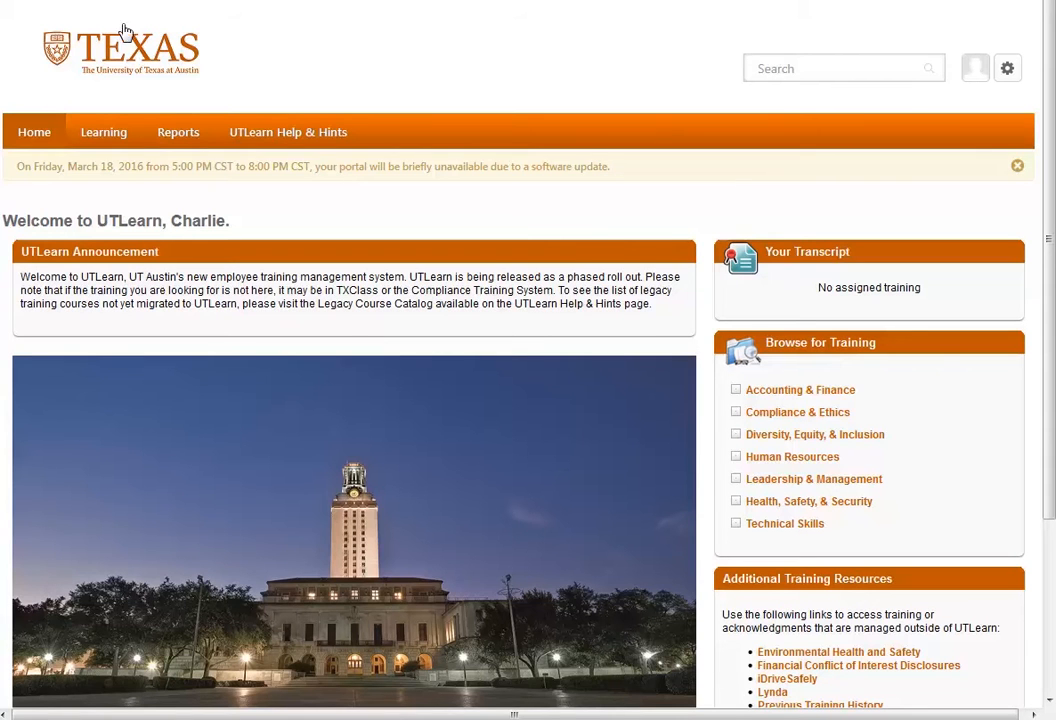
# - Open the pending requests in Manage Employee Learning and review the session details of the requested Higher Education Conference
pyautogui.moveTo(111, 143)
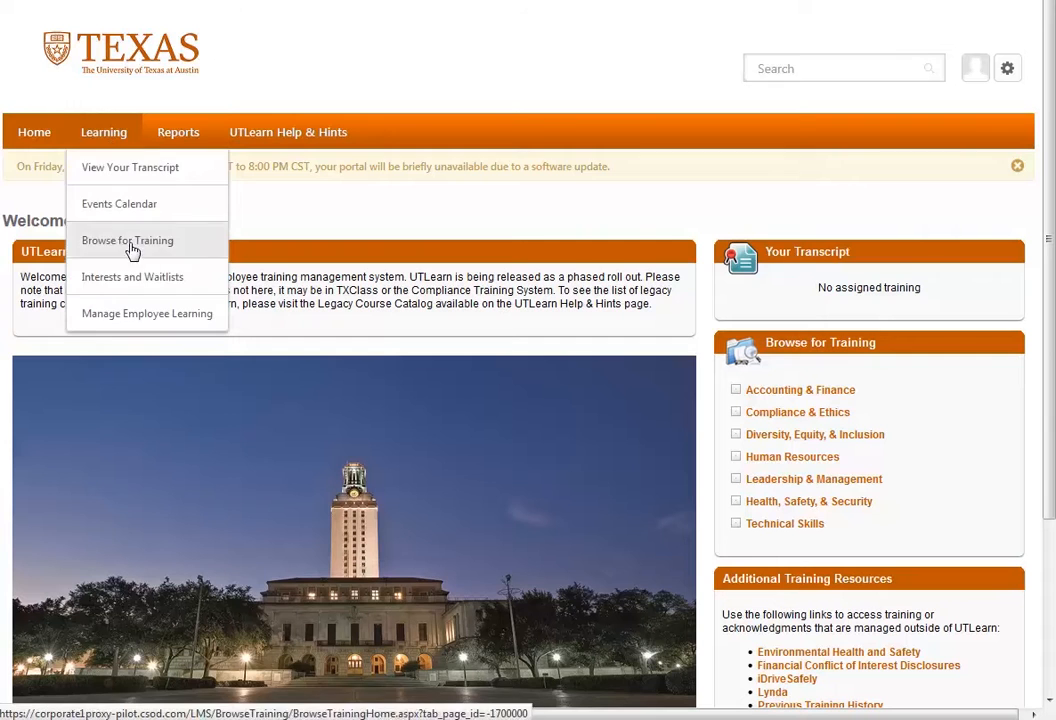
pyautogui.click(213, 324)
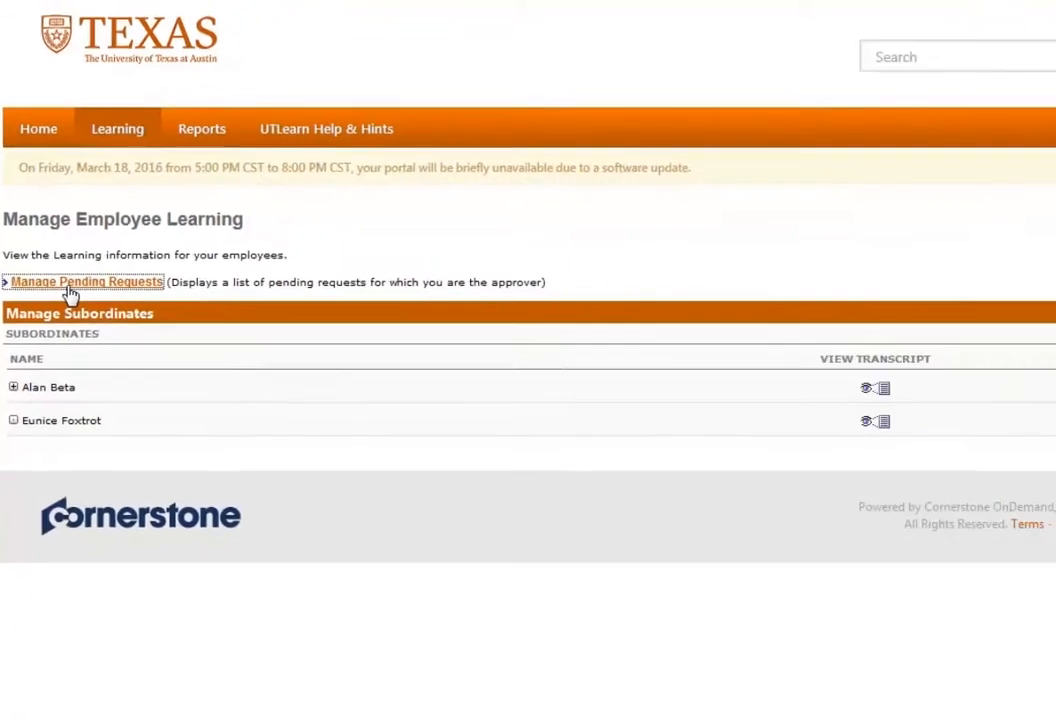
pyautogui.click(95, 335)
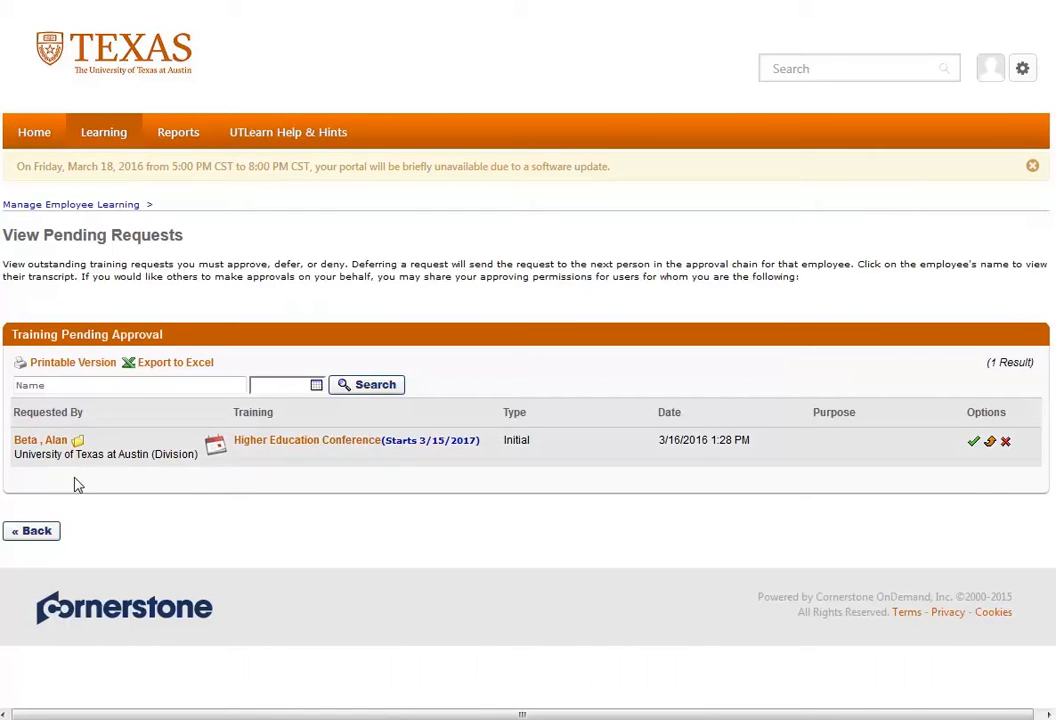
pyautogui.click(349, 443)
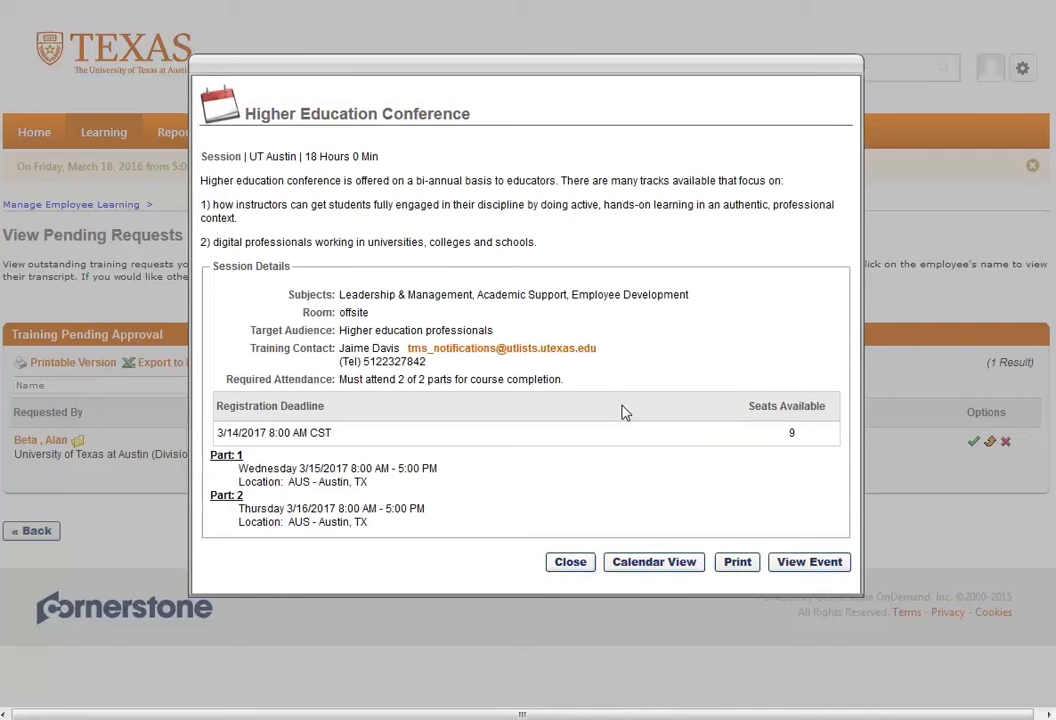
pyautogui.click(582, 562)
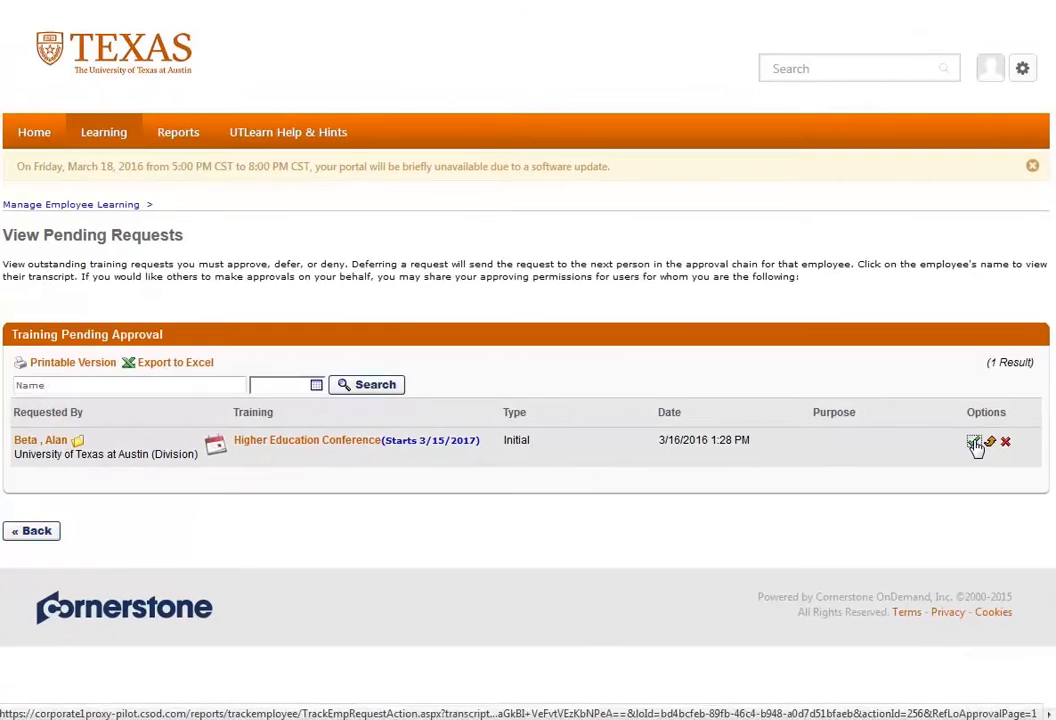
# - Approve the Higher Education Conference request with the comment "This is a great idea!" and submit the approval
pyautogui.click(975, 444)
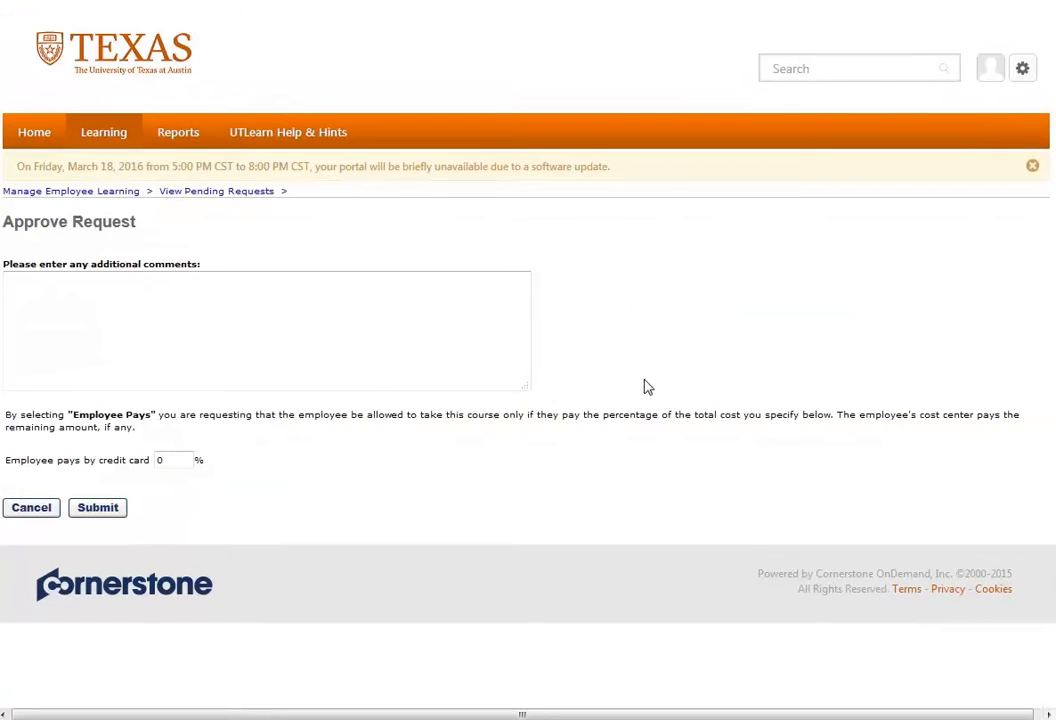
pyautogui.click(90, 299)
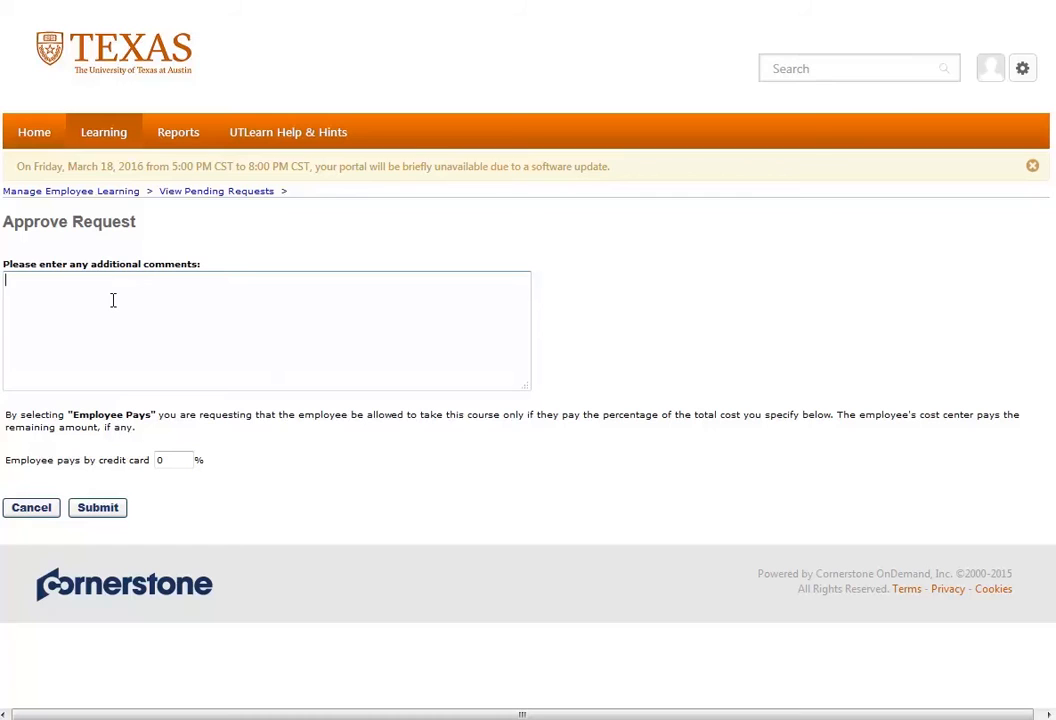
pyautogui.write('This is a great idea!')
pyautogui.click(114, 513)
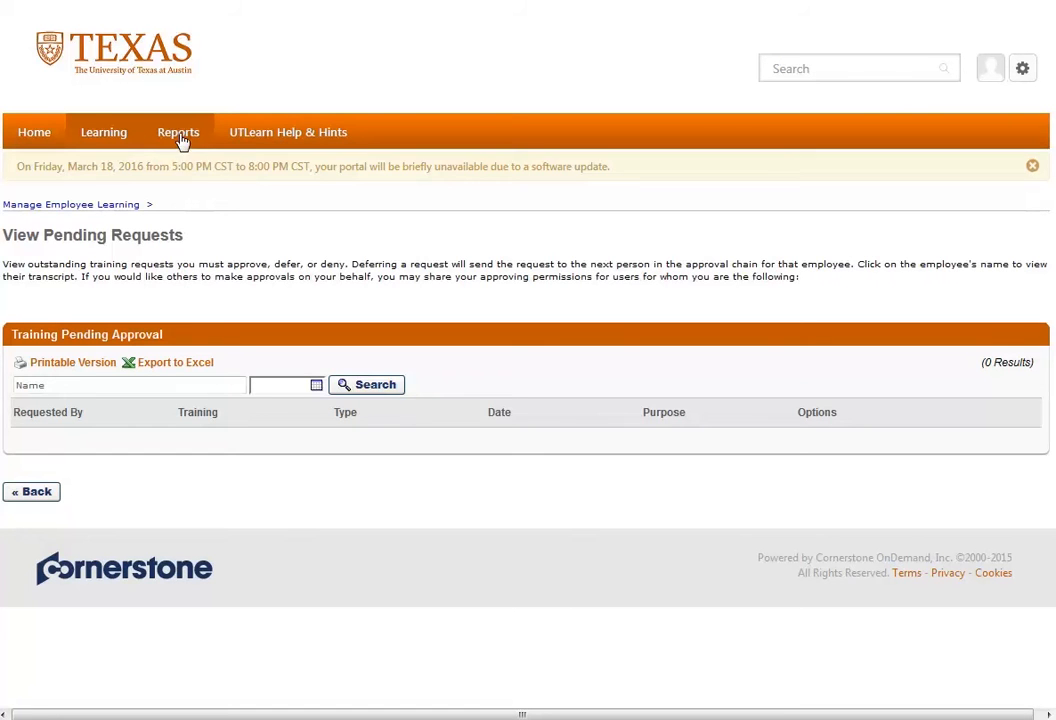
# - In the standard reports, view the Pending Requests report and the Past Requests report, and return to the report list
pyautogui.moveTo(191, 134)
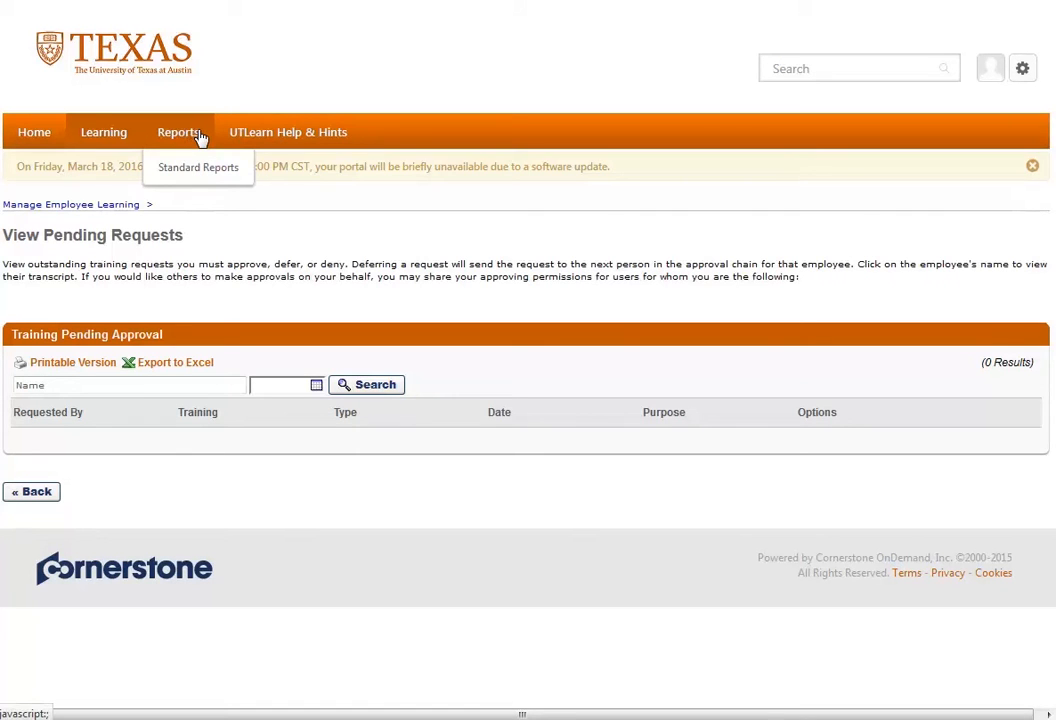
pyautogui.click(233, 184)
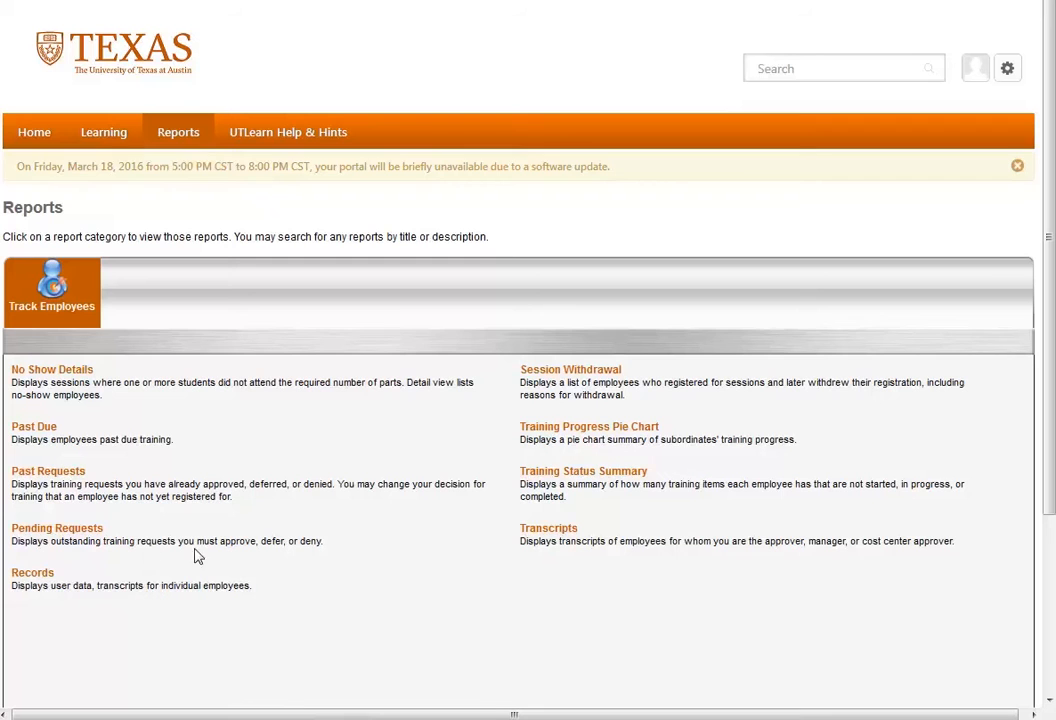
pyautogui.click(84, 533)
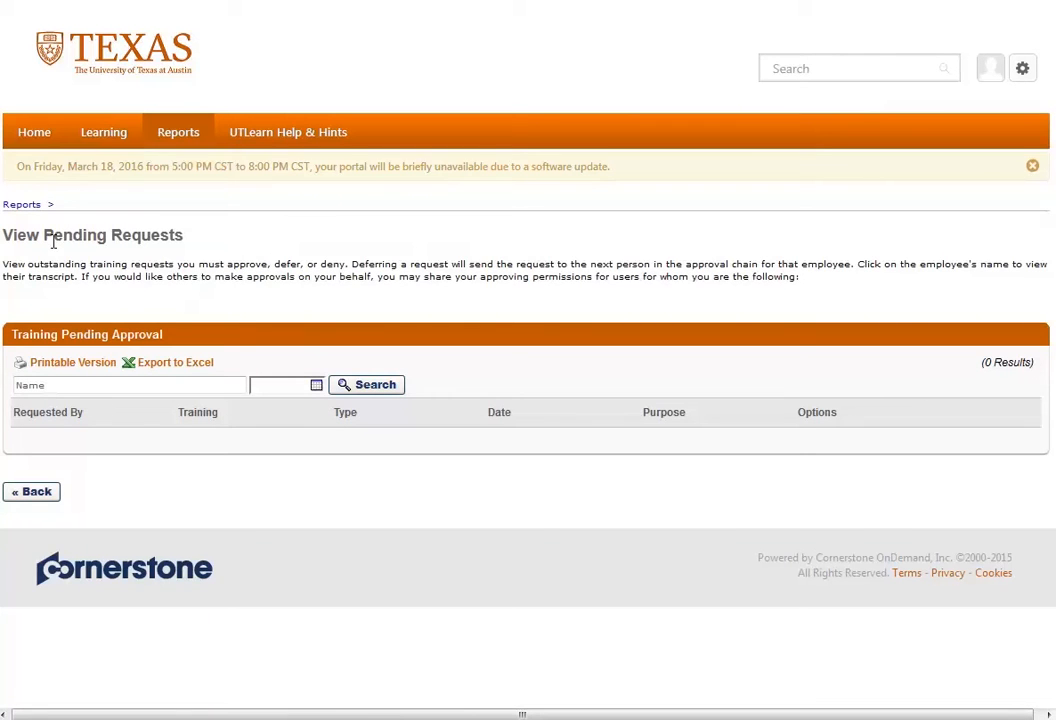
pyautogui.click(27, 204)
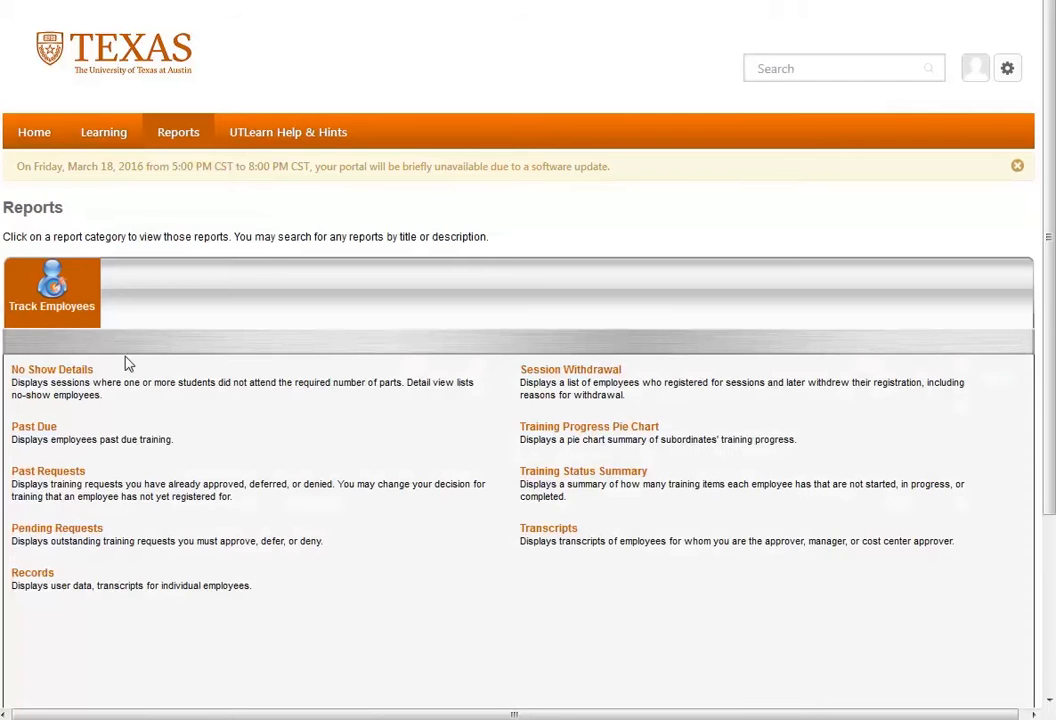
pyautogui.click(71, 478)
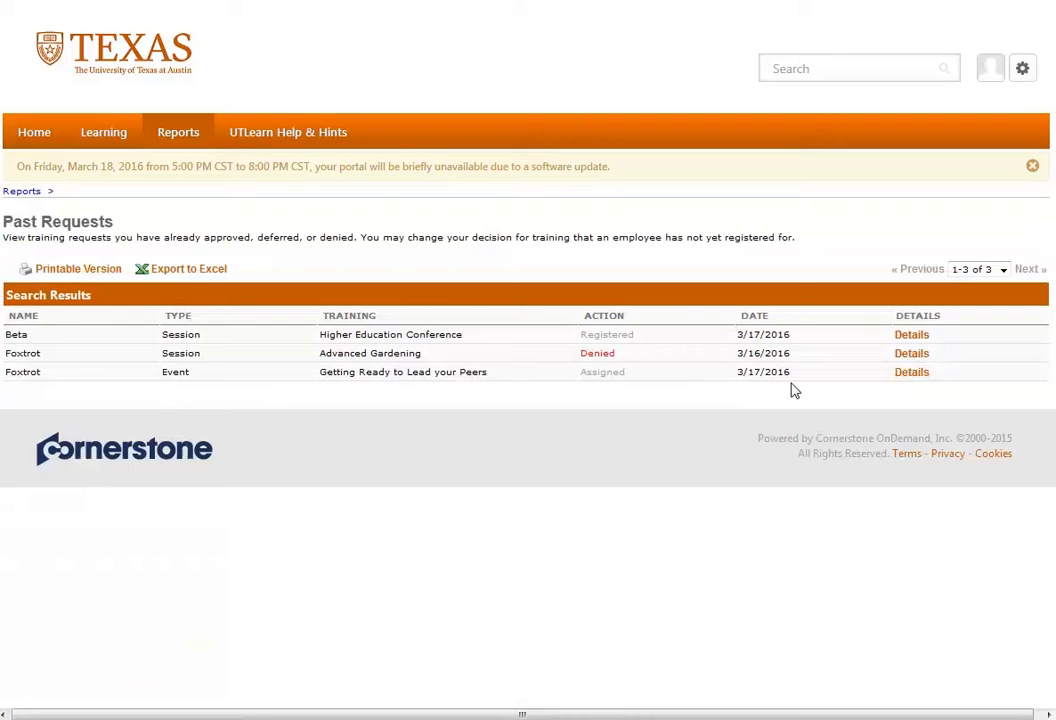
pyautogui.click(21, 191)
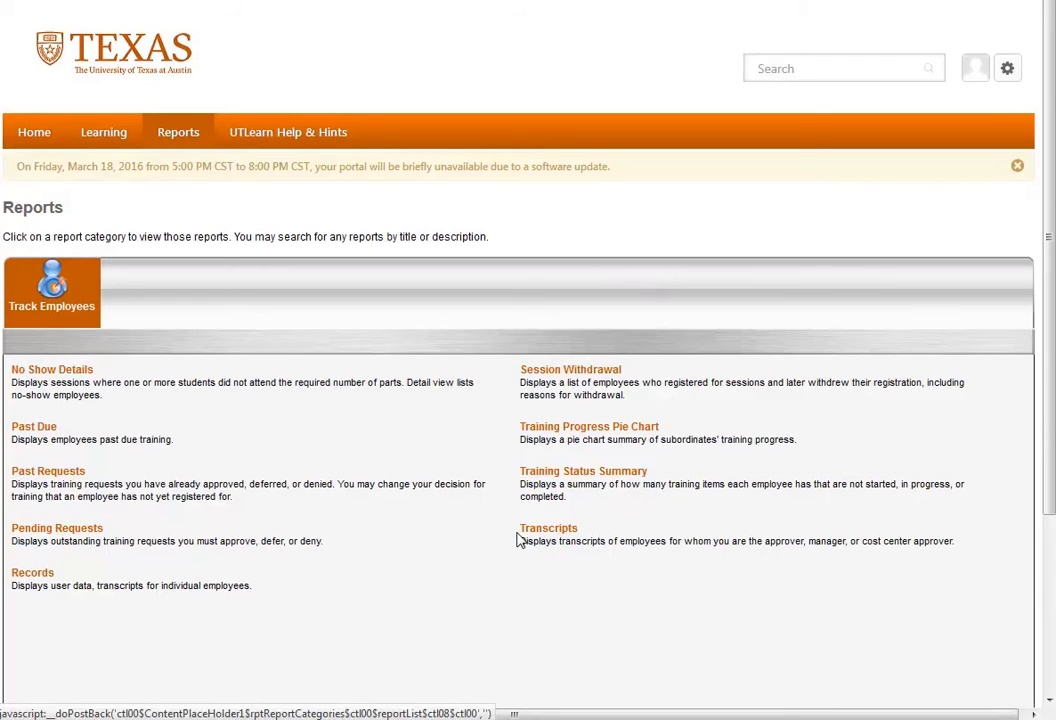
# - Look at the Training Status Summary report's date criteria options and filters, and return to the report list
pyautogui.click(545, 476)
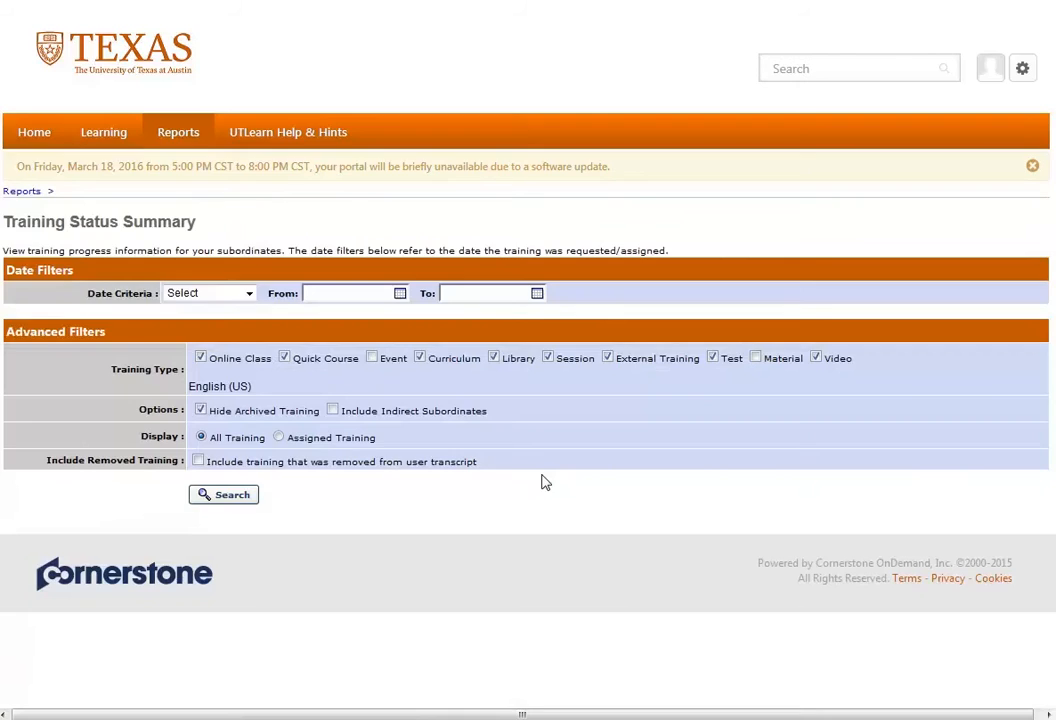
pyautogui.click(250, 295)
pyautogui.click(249, 295)
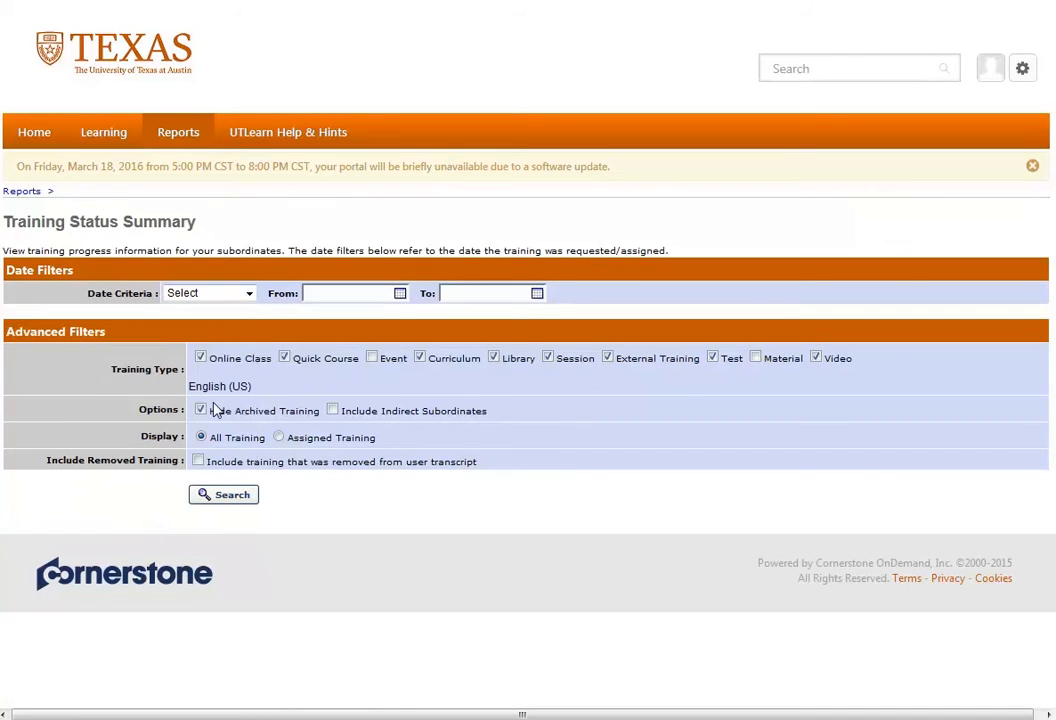
pyautogui.click(249, 294)
pyautogui.click(248, 295)
pyautogui.click(27, 194)
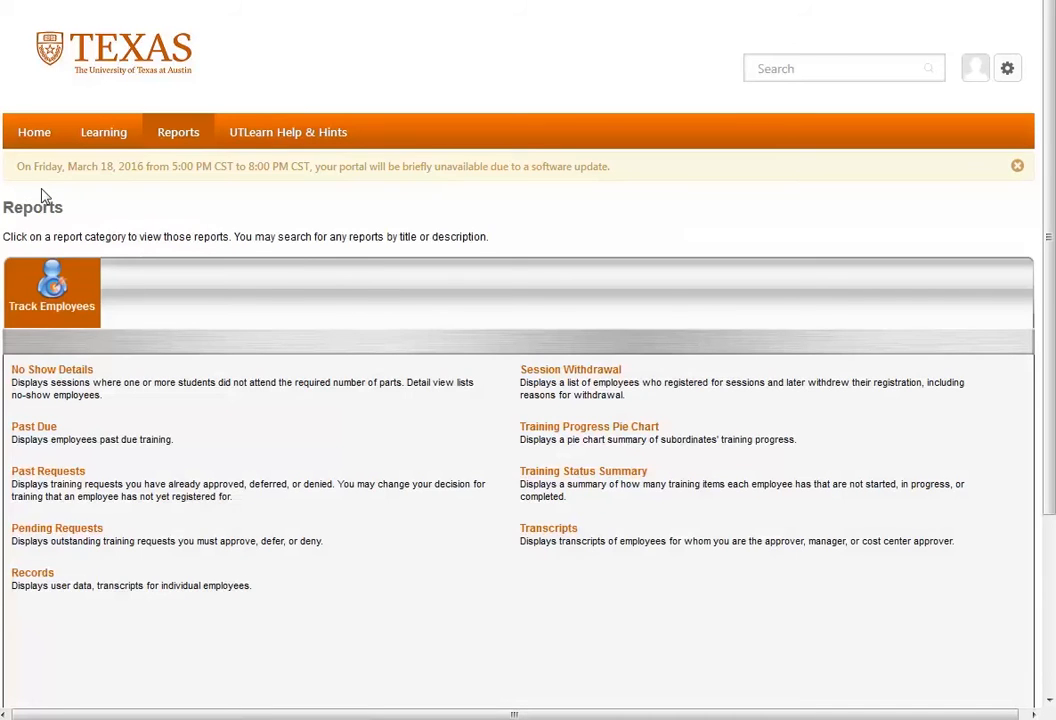